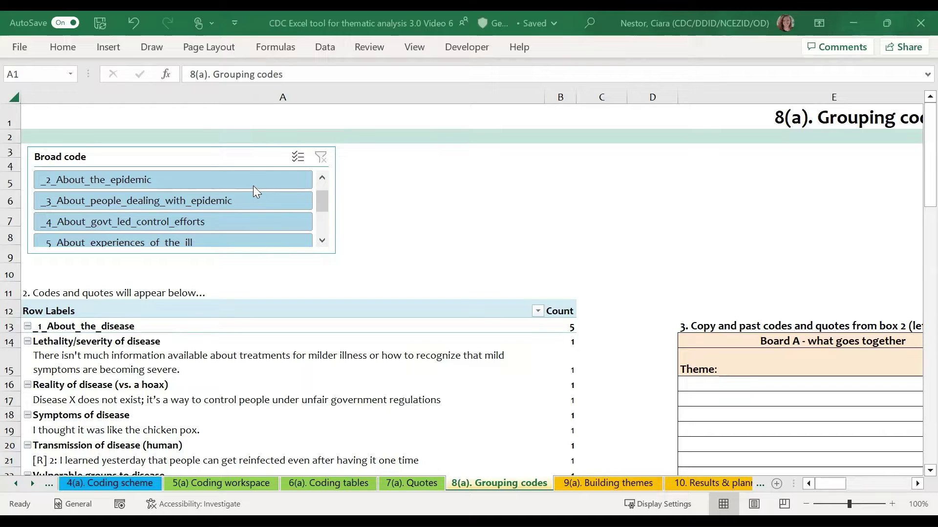
Filter the Broad code slicer to _3_About_people_dealing_with_epidemic and scroll through its codes
left_click(233, 202)
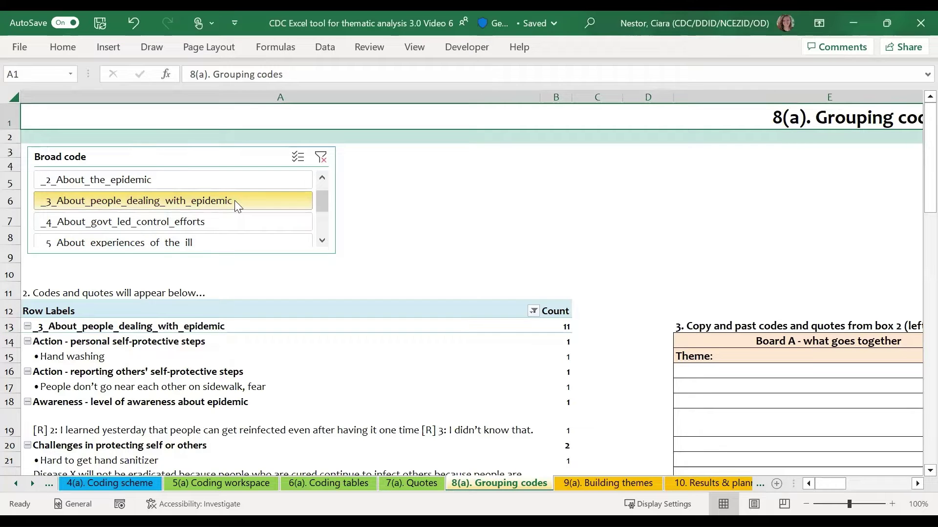
scroll(409, 258, "down", 4)
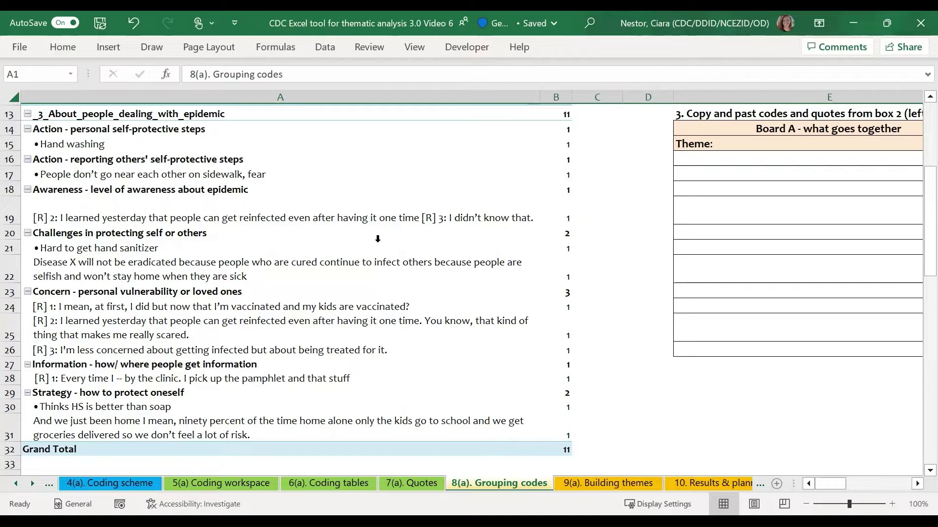
Copy the two Action codes, personal and reporting others' self-protective steps, with quotes into Board A
left_click_drag(165, 131, 195, 149)
key("ctrl+c")
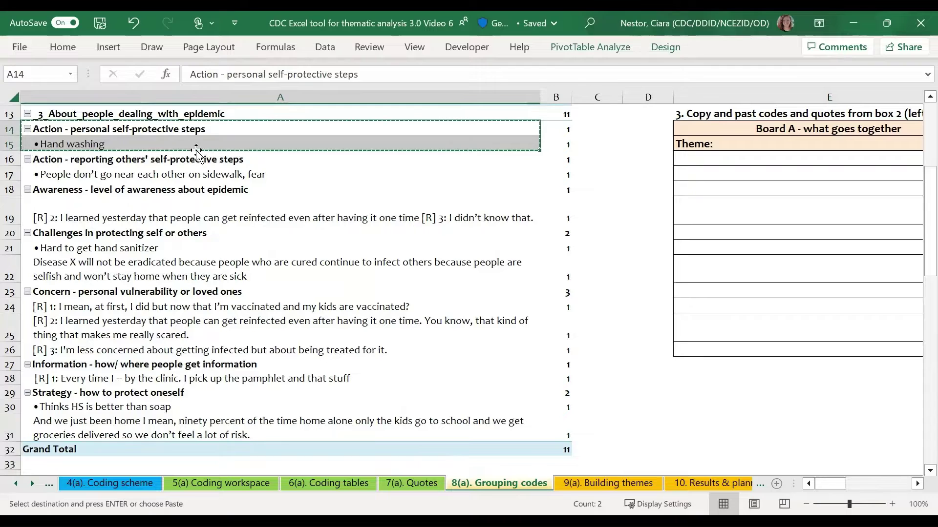
left_click(697, 157)
key("ctrl+v")
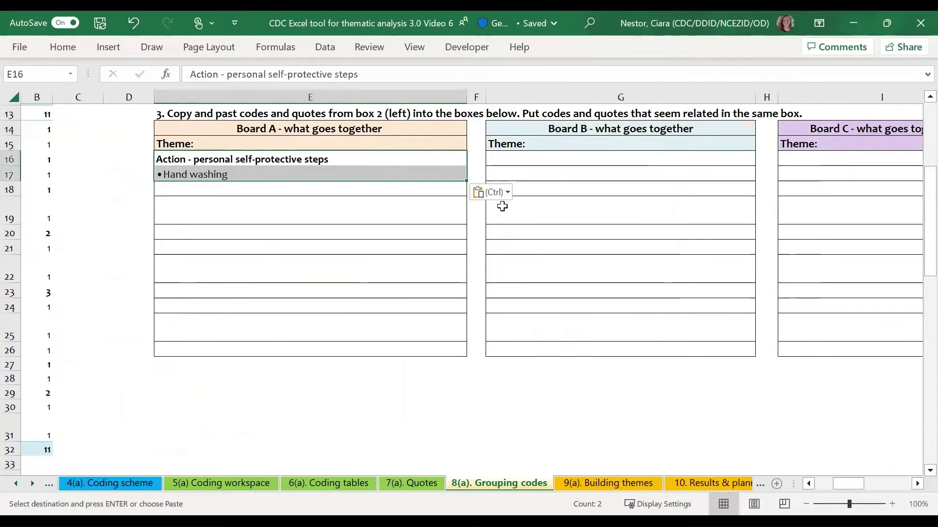
left_click(138, 153)
key("Left")
key("Left")
key("Left")
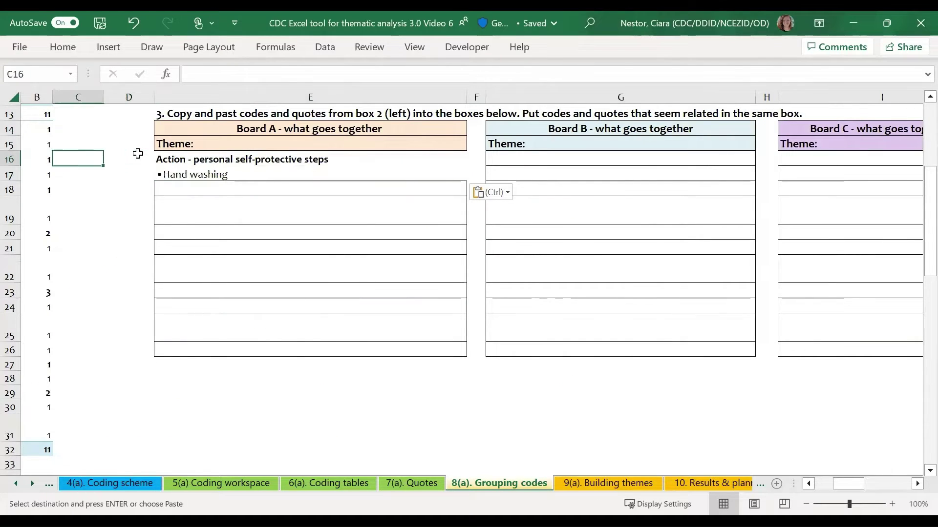
left_click_drag(134, 159, 123, 177)
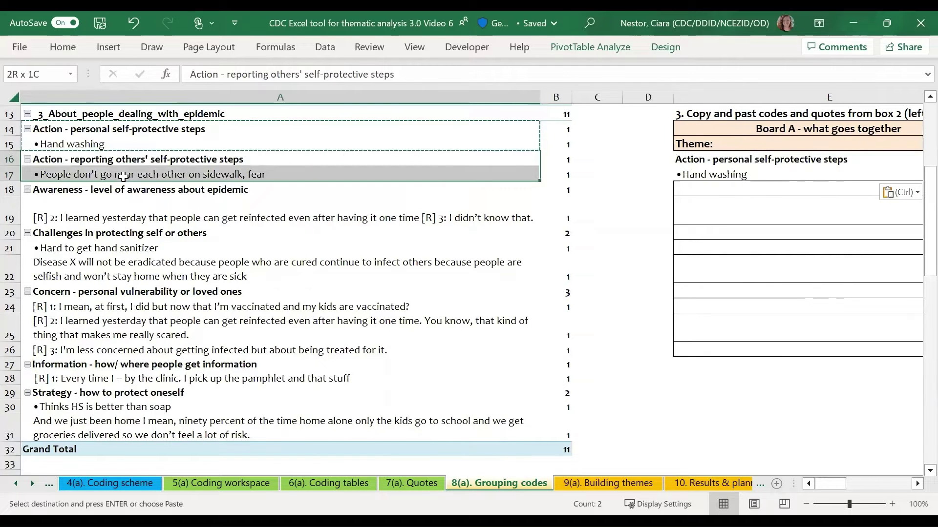
key("ctrl+c")
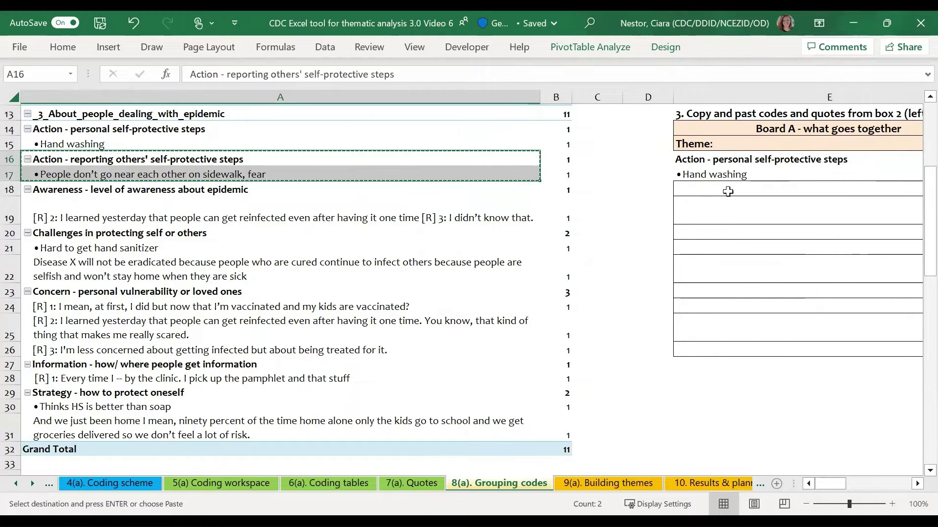
left_click(728, 192)
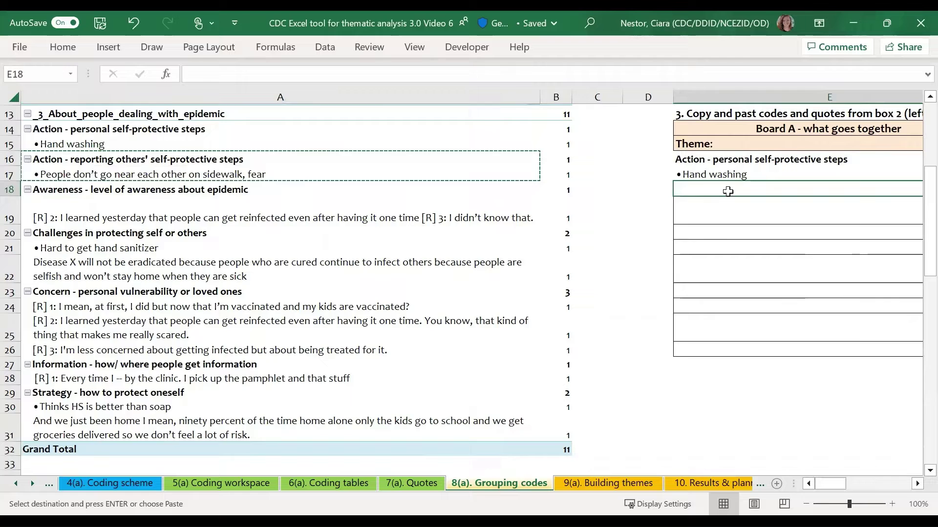
key("ctrl+v")
Add the Strategy - how to protect oneself code and its quotes below them in Board A
scroll(703, 203, "right", 5)
left_click(126, 178)
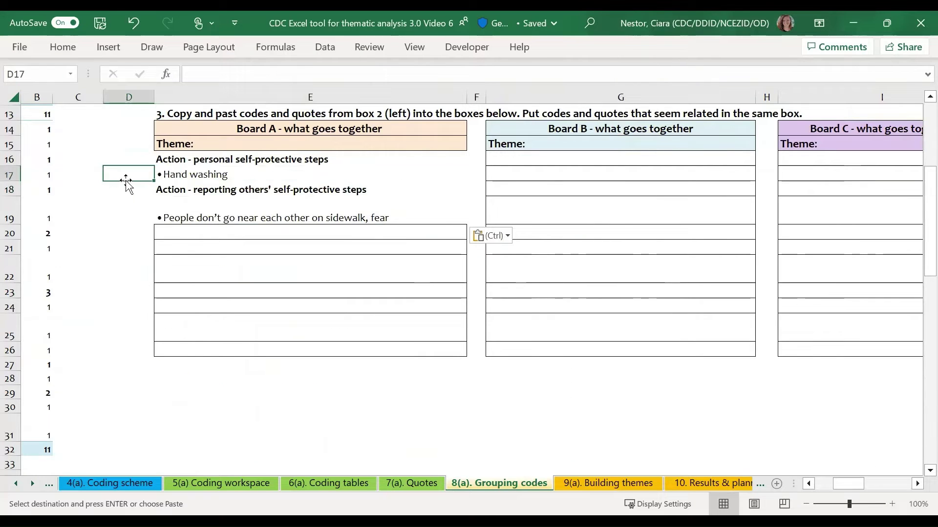
key("Left")
key("Left")
key("Left")
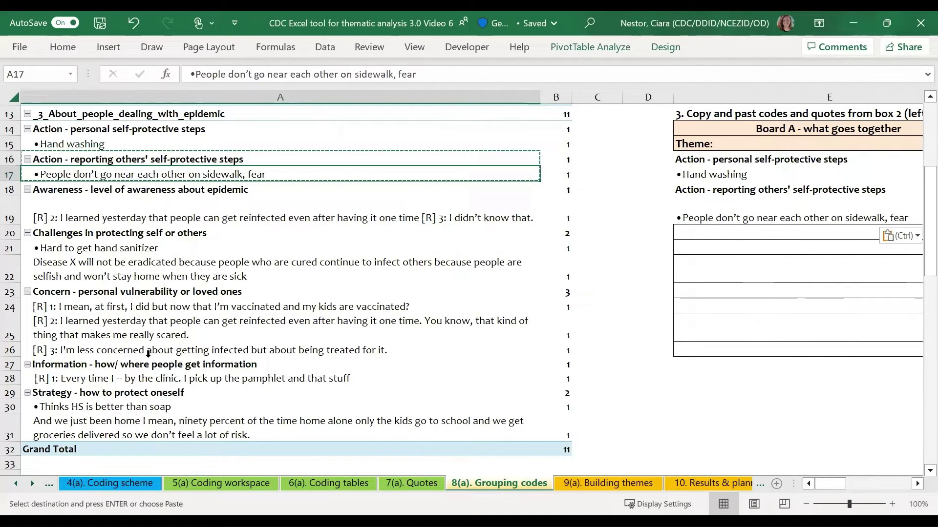
left_click_drag(138, 393, 150, 433)
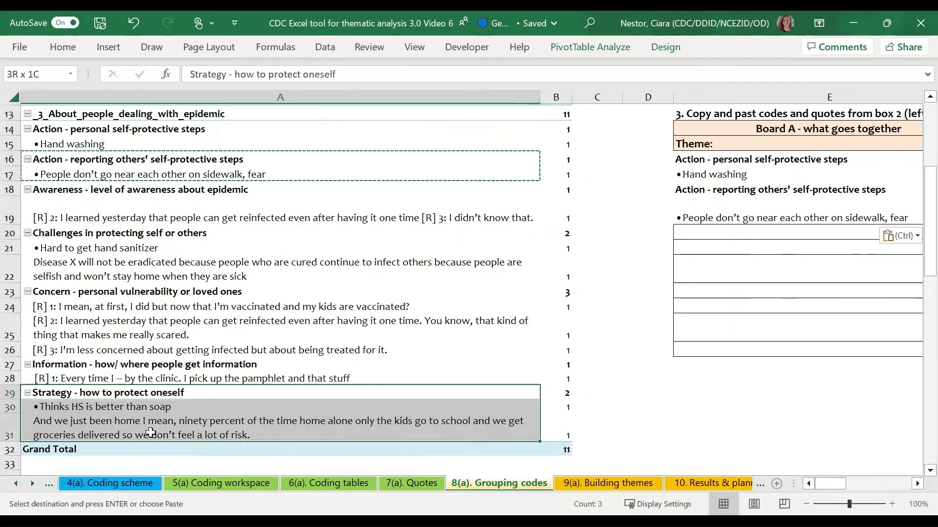
key("ctrl+c")
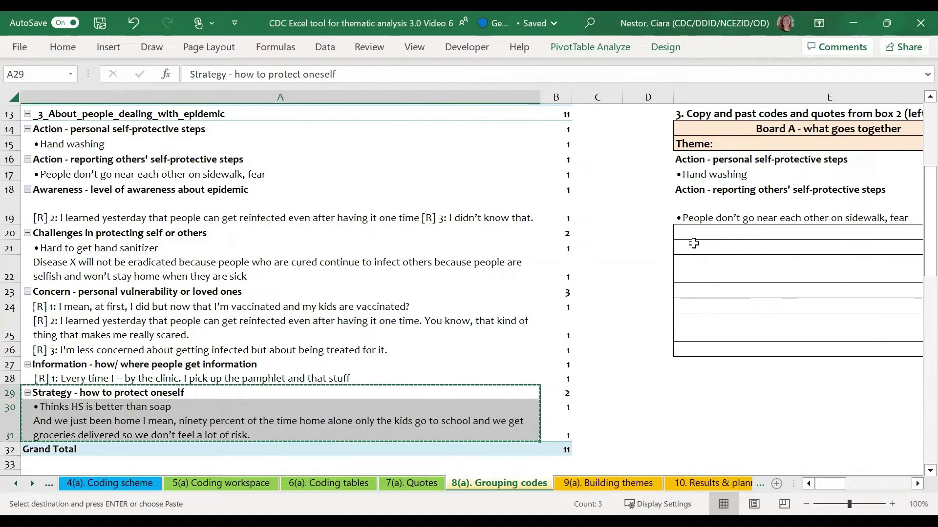
left_click(694, 234)
key("ctrl+v")
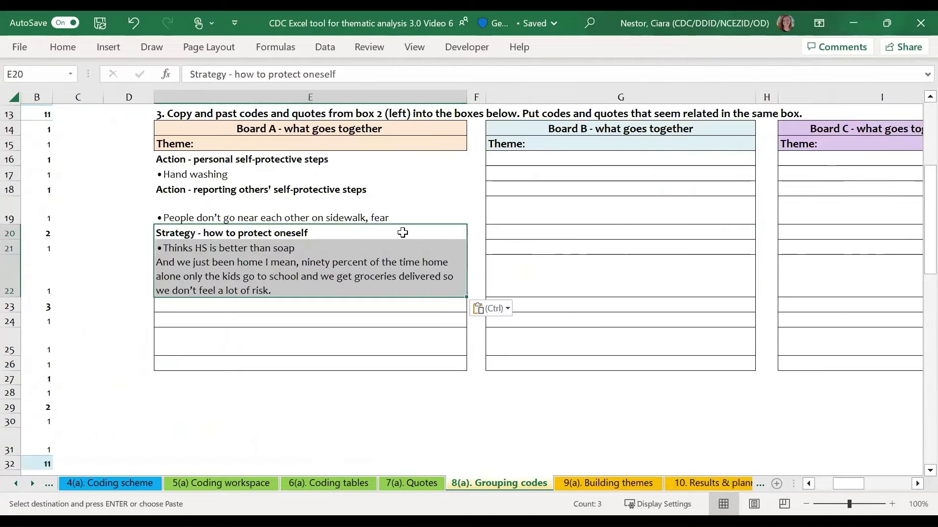
Complete Board A's label as 'Theme: Self-protection, what it is and who does it'
left_click(243, 140)
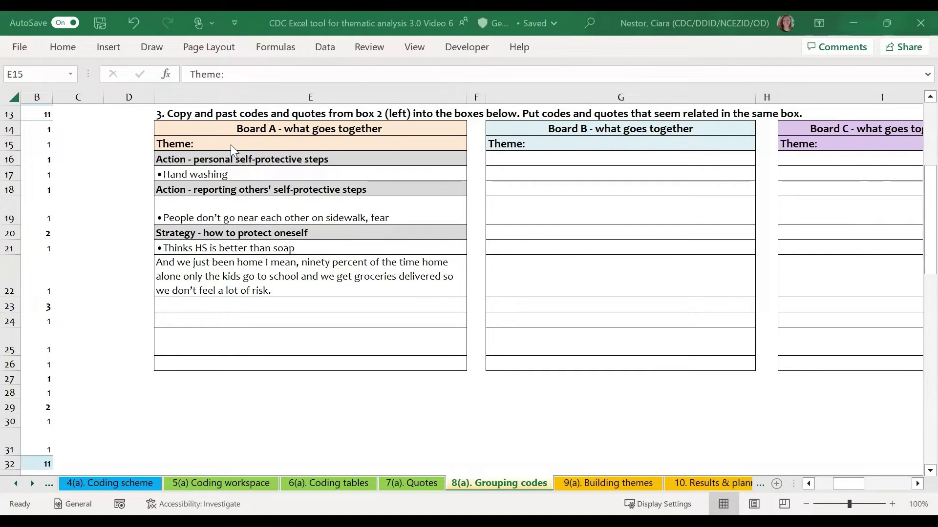
double_click(230, 145)
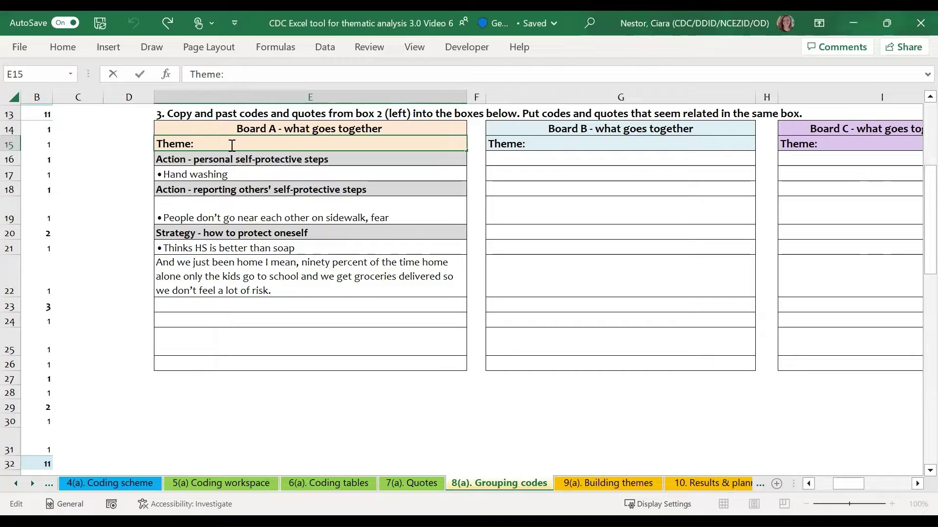
type("Self-pro")
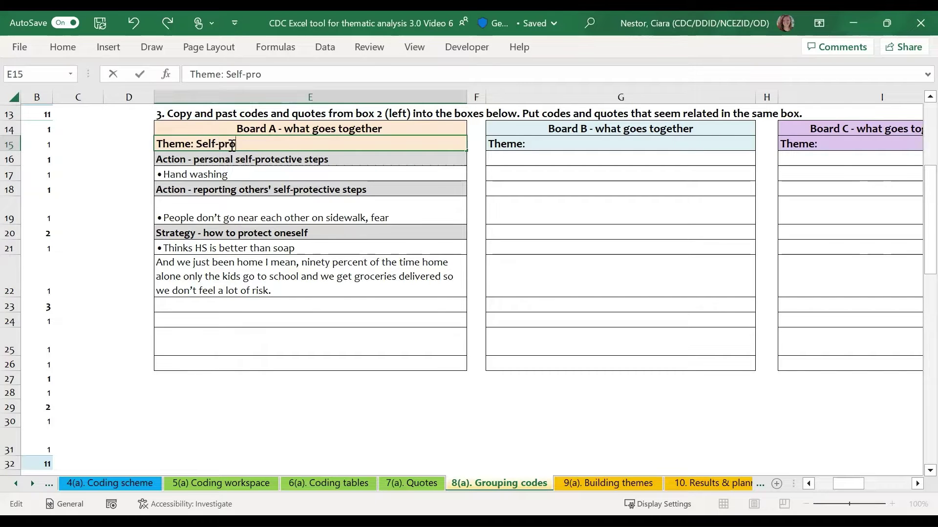
type("tection, what it ")
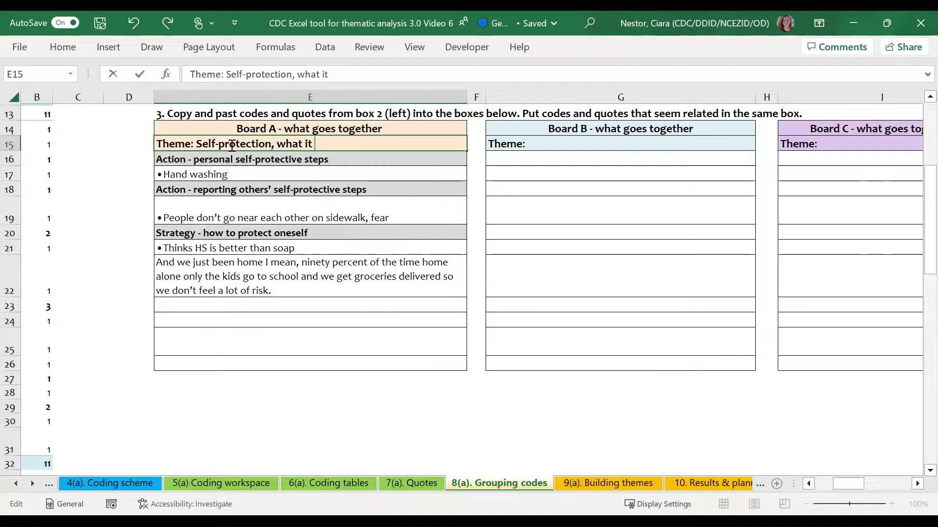
type("is and who")
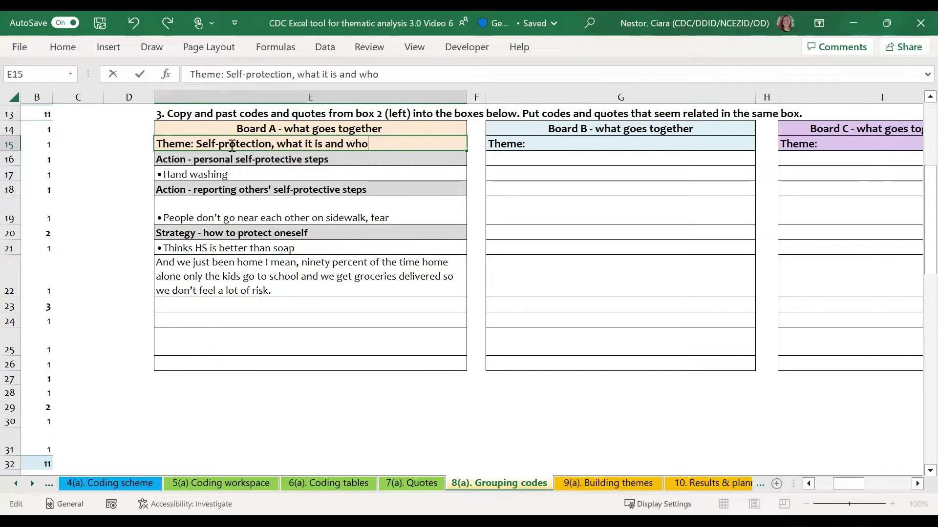
type(" does it")
key("Return")
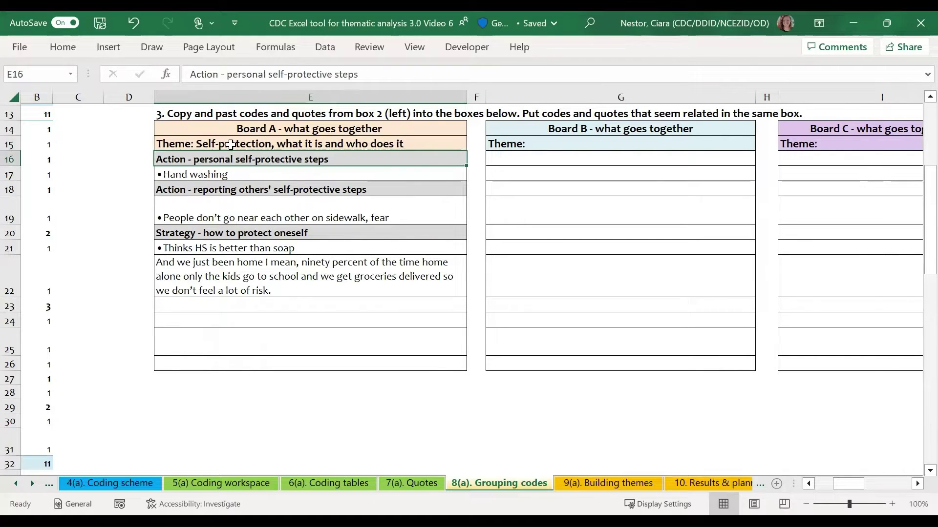
Review Board A's Action codes and the Hand washing quote
left_click_drag(222, 160, 217, 221)
left_click(218, 169)
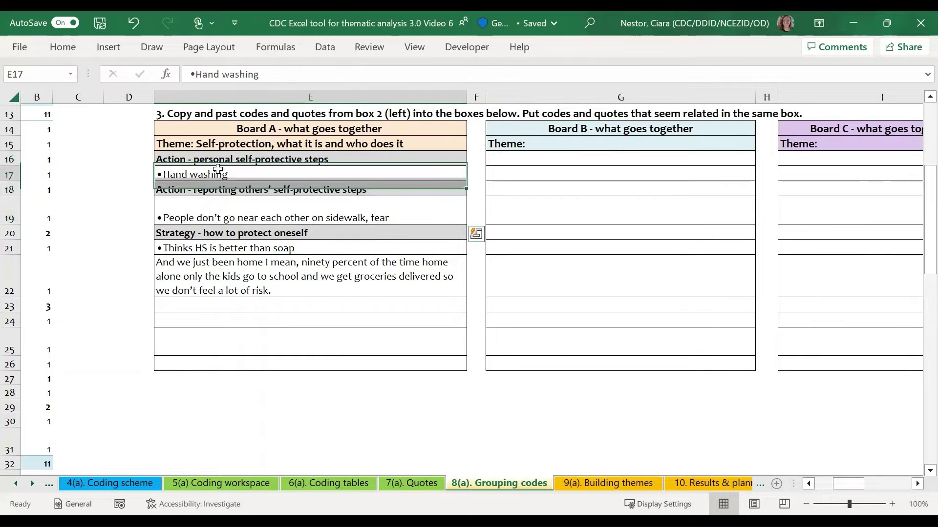
left_click(201, 156)
Check the Hand washing quote and the theme titles of Boards B and C
left_click(193, 174)
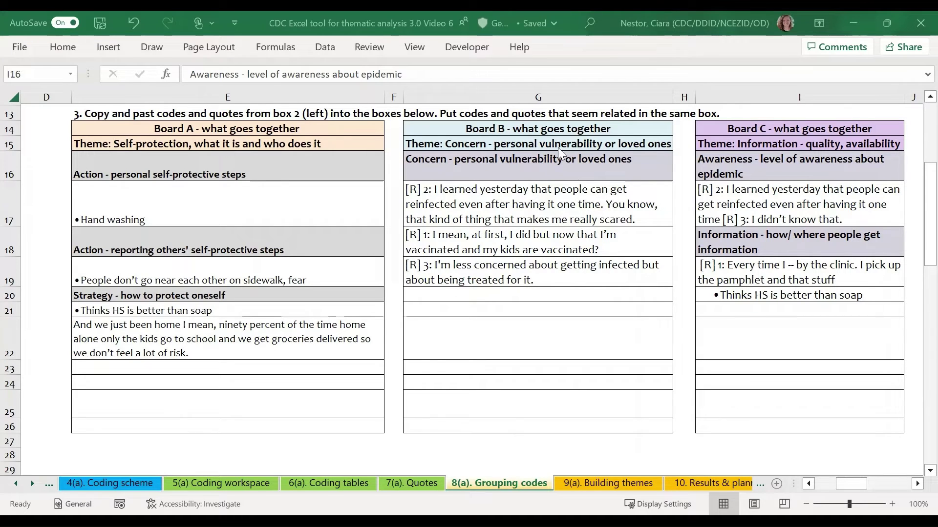
left_click(559, 143)
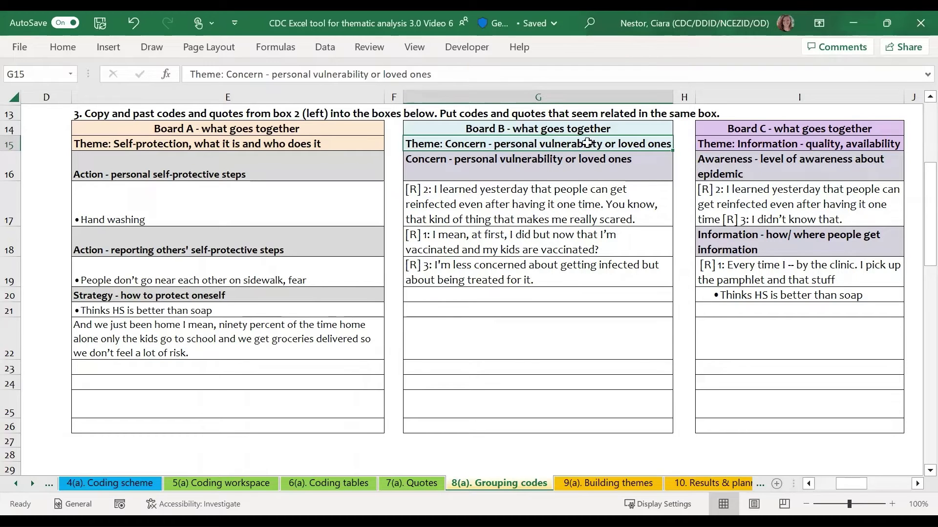
left_click(736, 144)
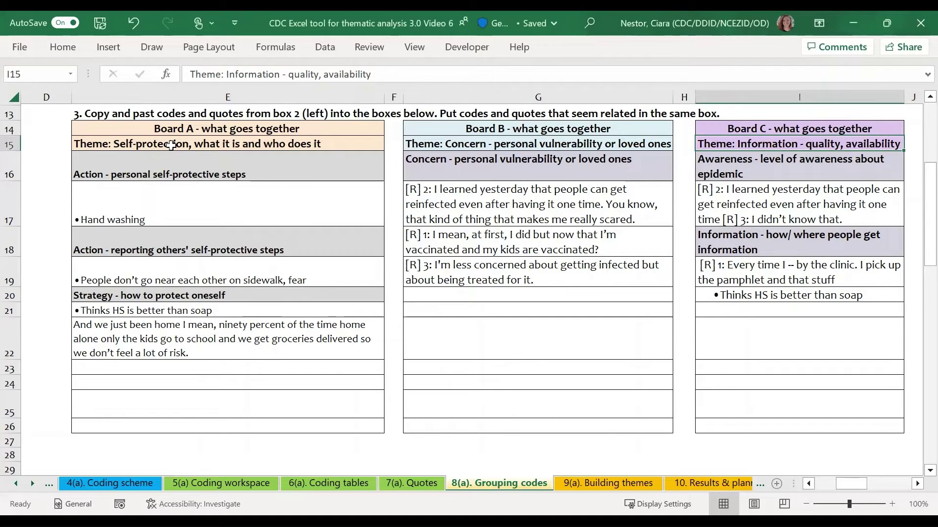
Paste Board A's contents (E15:E22) into B3 of the 9(a). Building themes sheet
left_click_drag(171, 145, 168, 340)
key("ctrl+c")
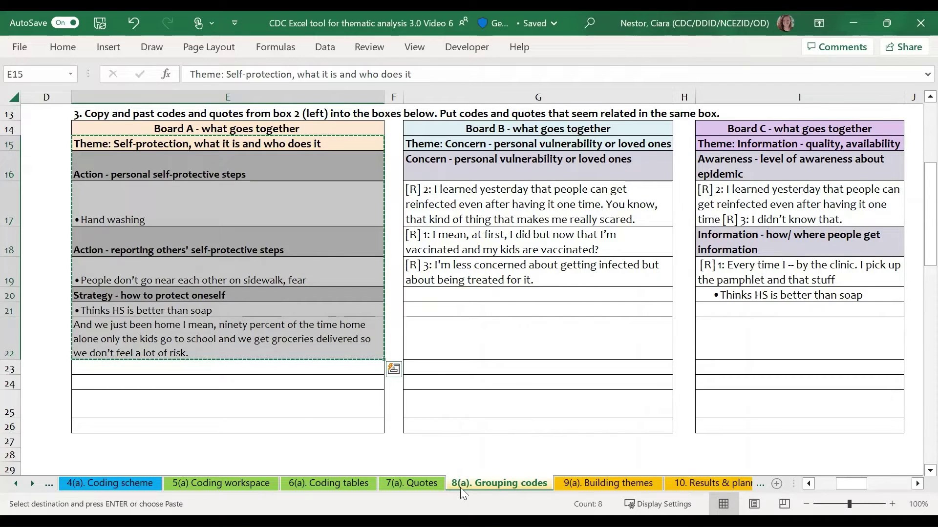
left_click(585, 485)
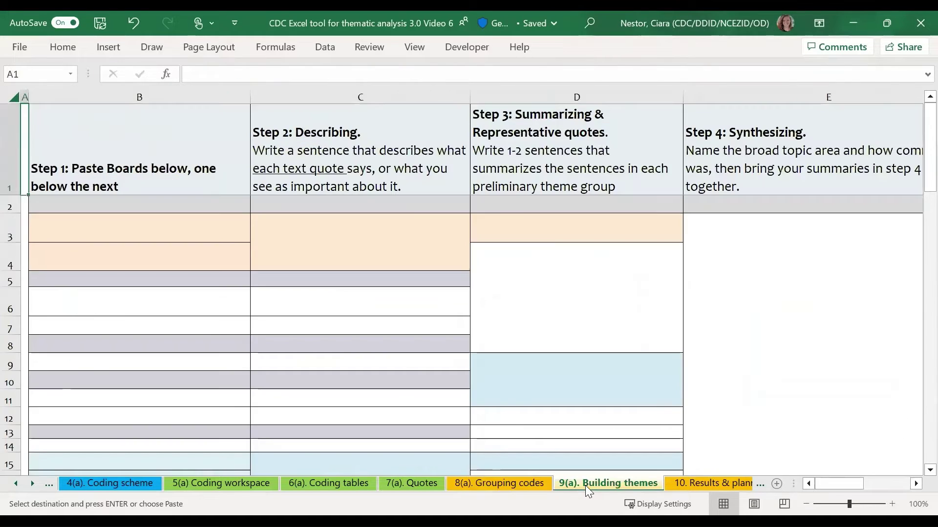
left_click(177, 226)
key("ctrl+v")
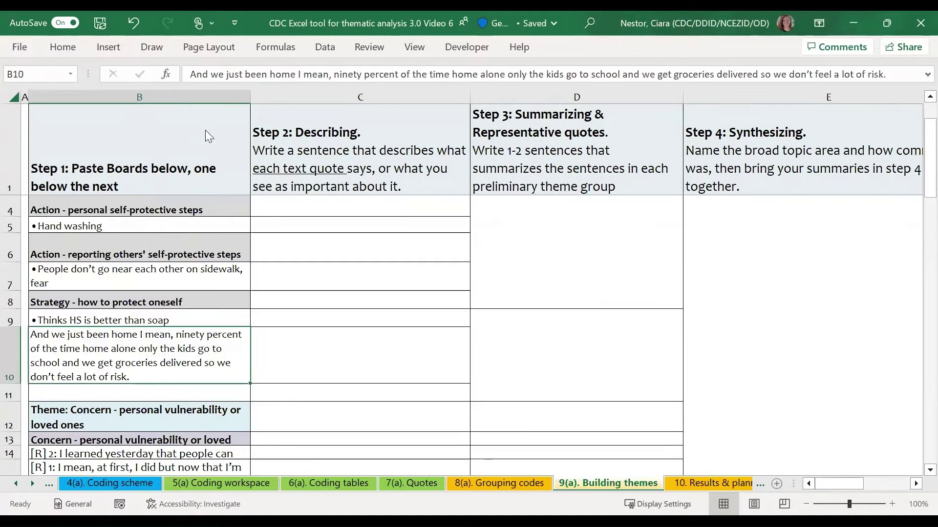
left_click(170, 154)
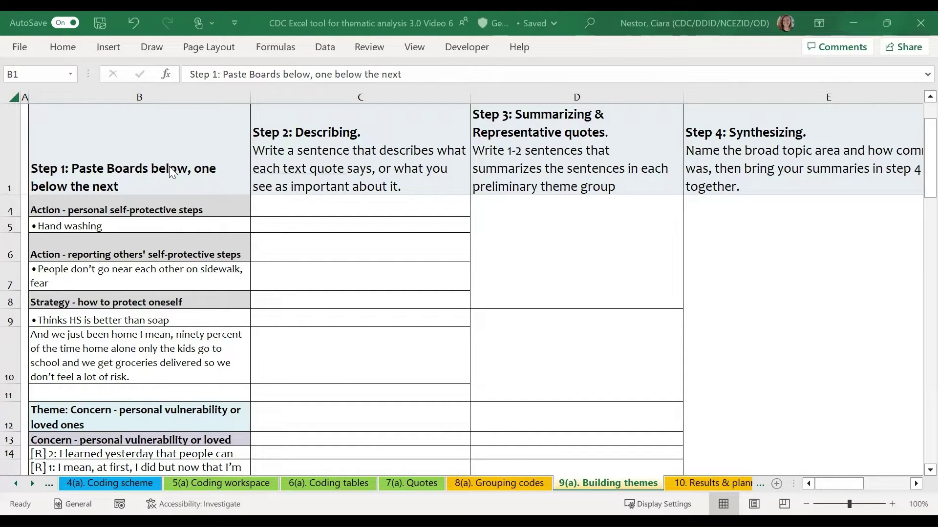
Describe the Hand washing quote in Step 2 as 'Hand hygeine is important'
left_click(304, 208)
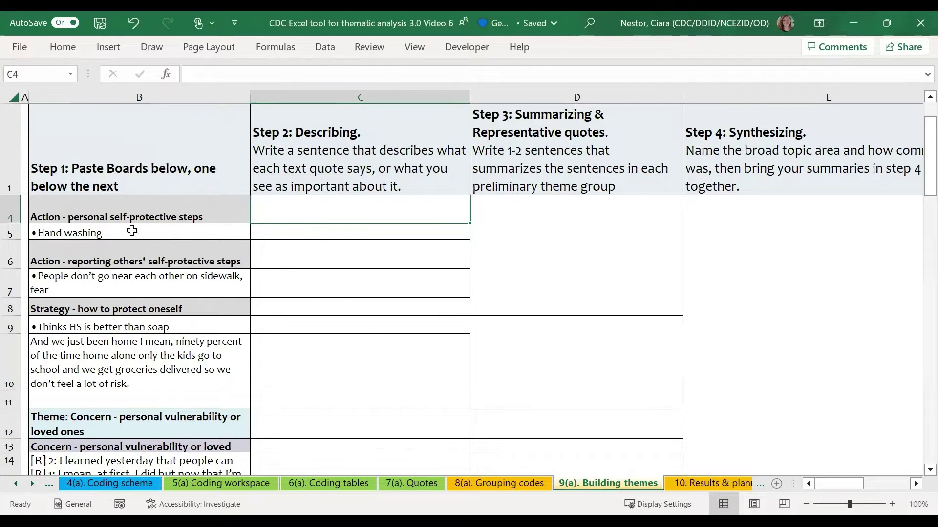
left_click(101, 230)
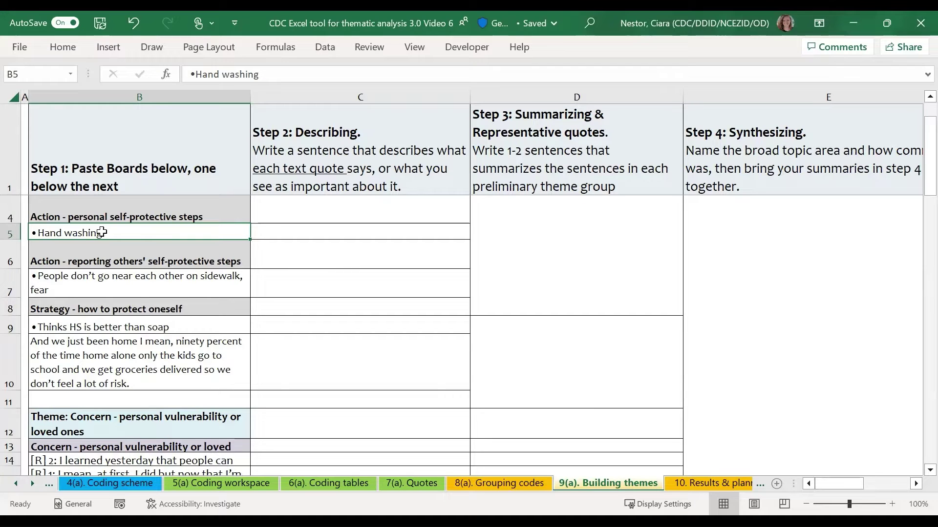
double_click(358, 233)
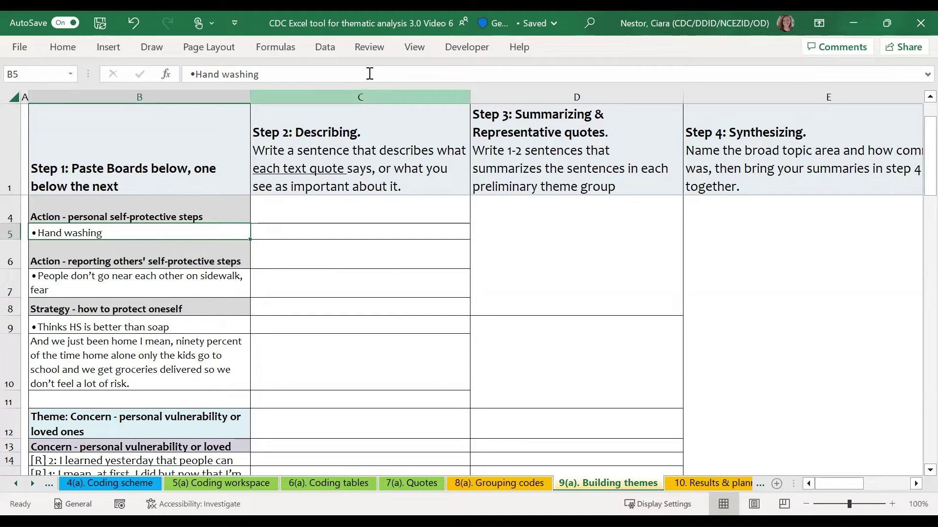
type("Hand h")
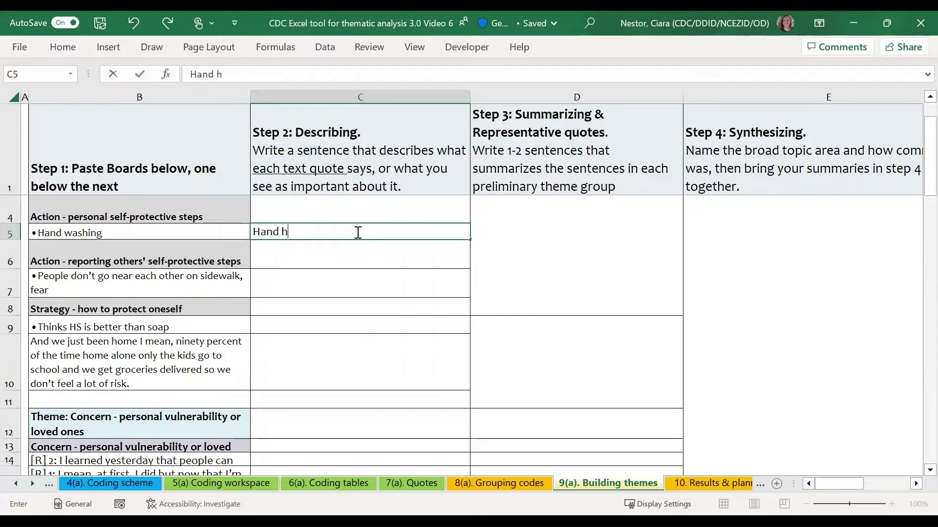
type("ygeine is important")
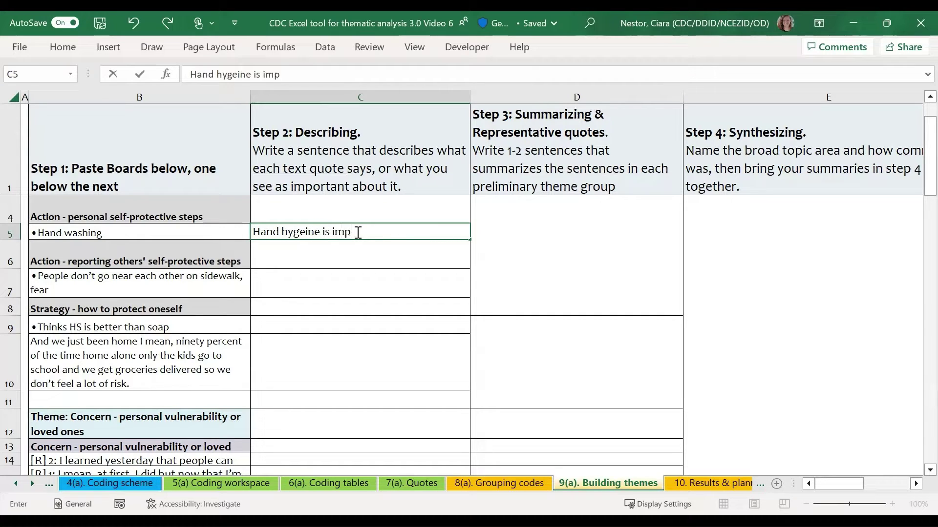
key("ctrl+Return")
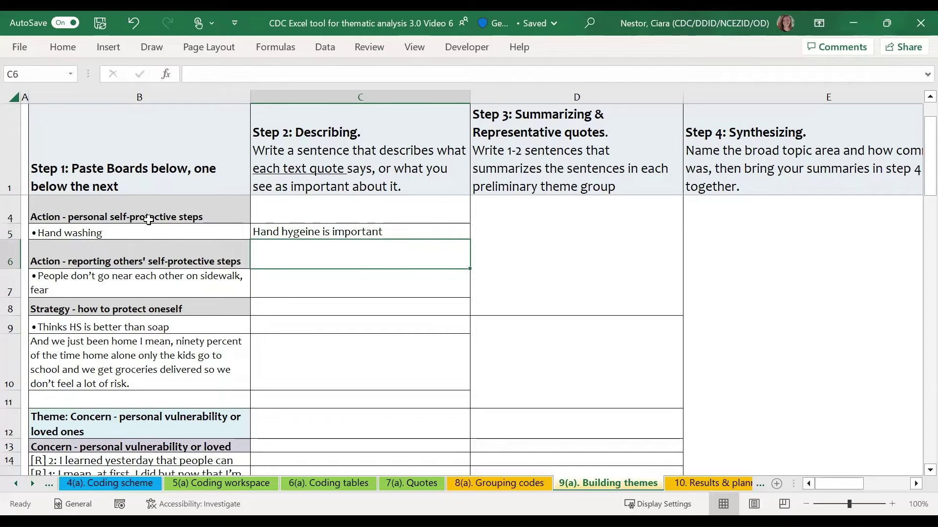
Repeat the personal steps, reporting others' steps and Strategy headings in column C
left_click(151, 215)
key("ctrl+c")
key("Right")
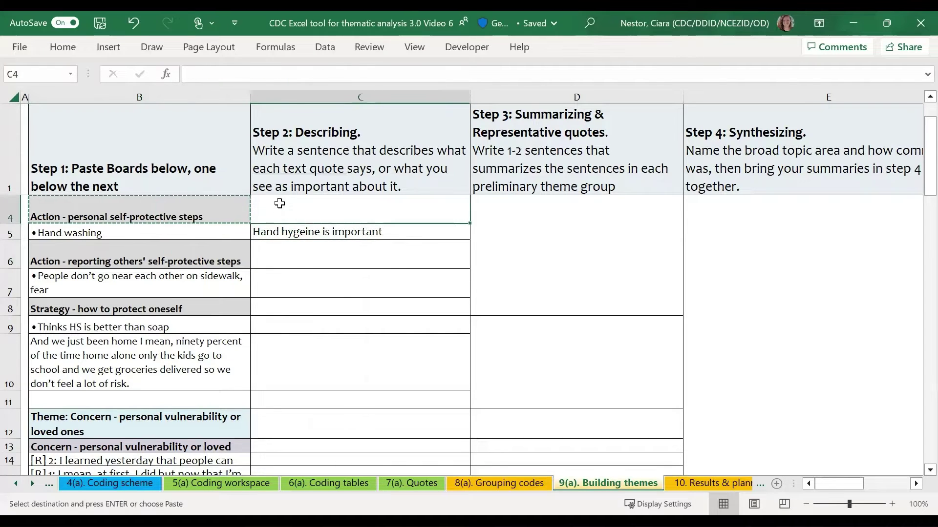
key("ctrl+v")
left_click(210, 259)
key("ctrl+c")
left_click(293, 247)
key("ctrl+v")
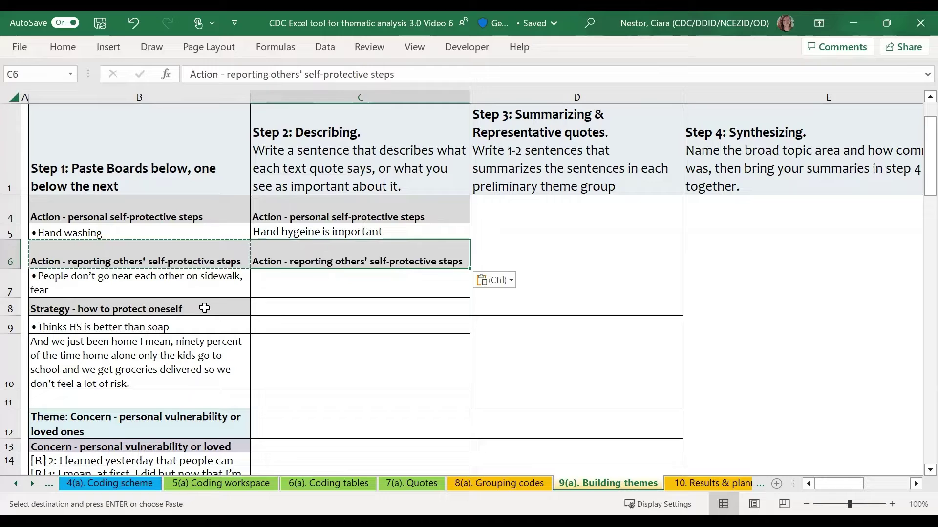
left_click(196, 314)
key("ctrl+c")
left_click(271, 300)
key("ctrl+v")
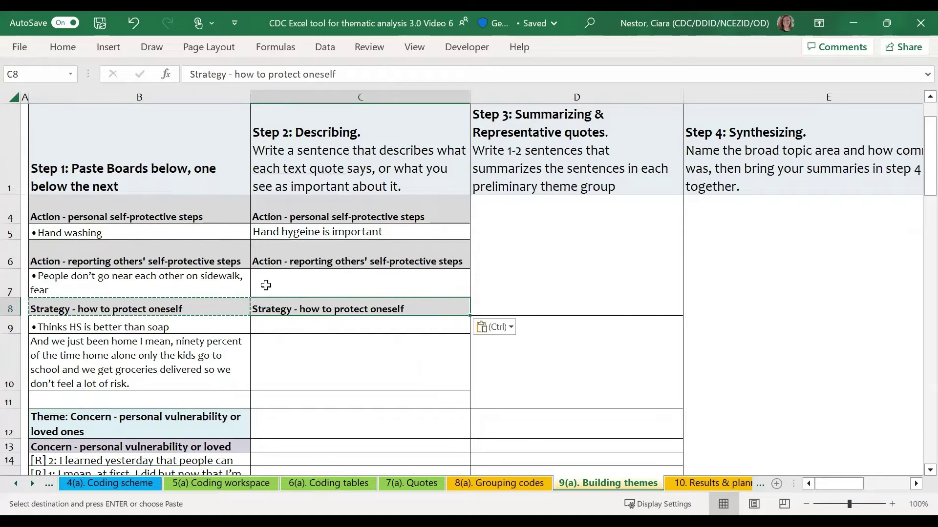
Describe the HS versus soap quote as 'People don't know all of the protection measures [fits better with our information'
left_click(267, 282)
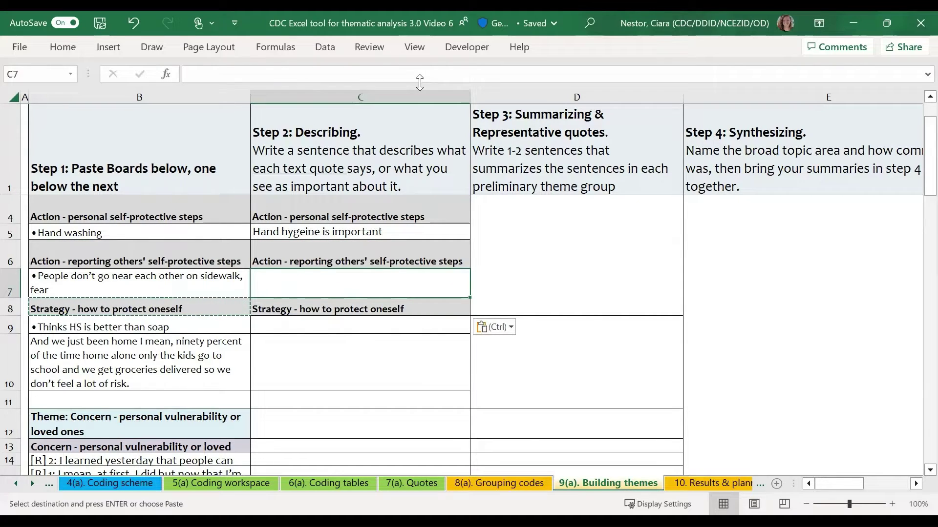
left_click(275, 326)
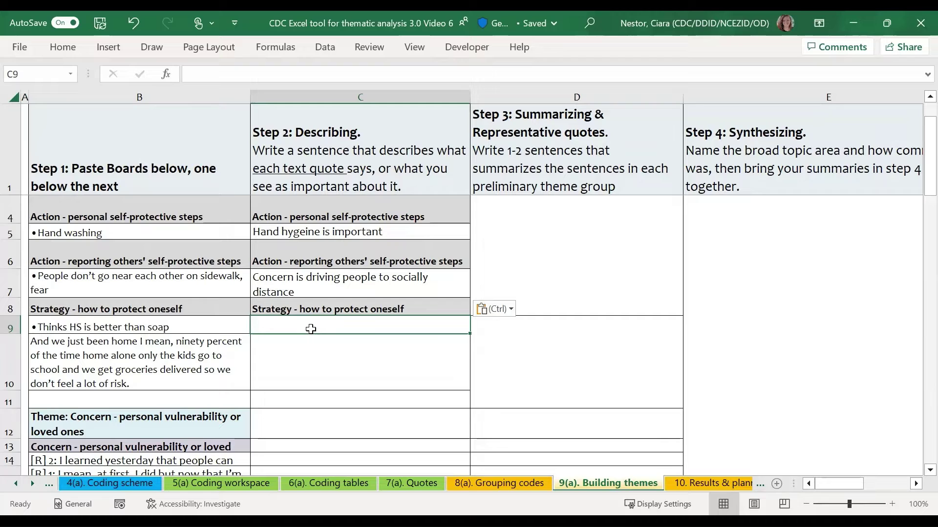
type("People ")
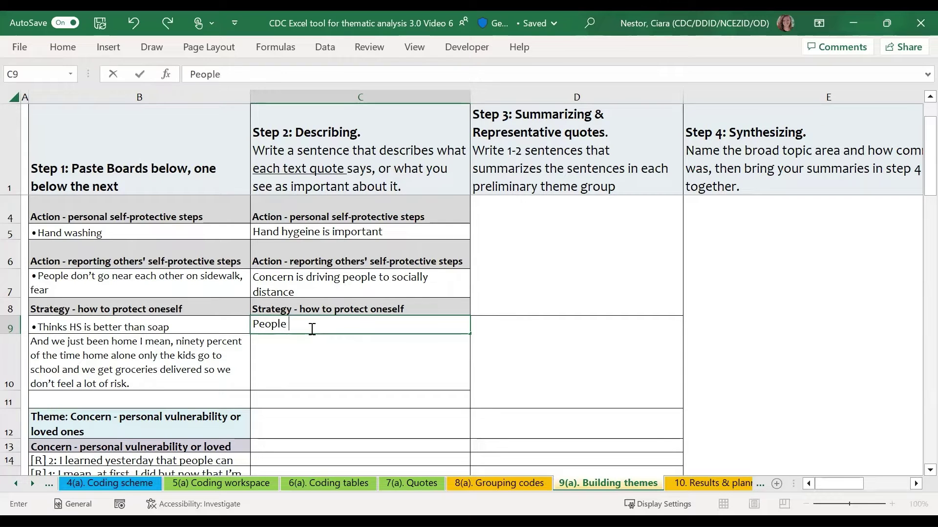
type("don't know all of the p")
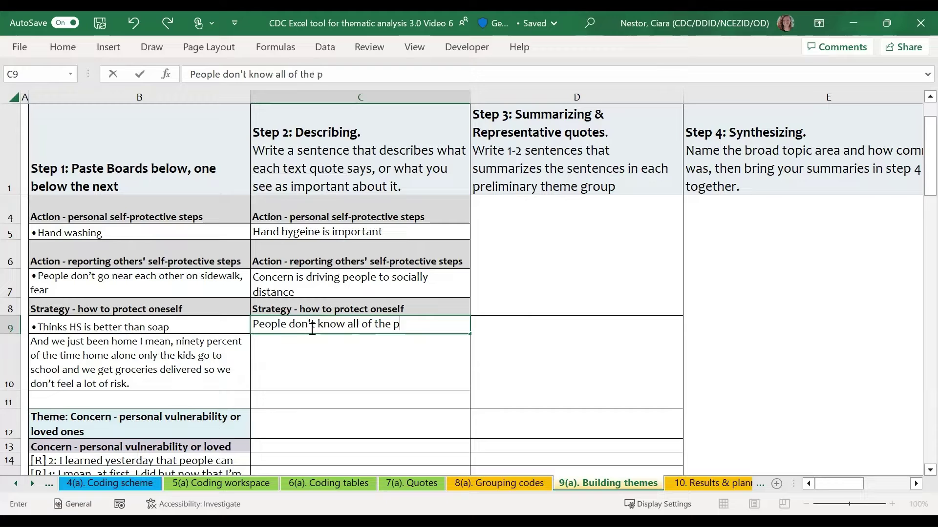
type("rotection mea")
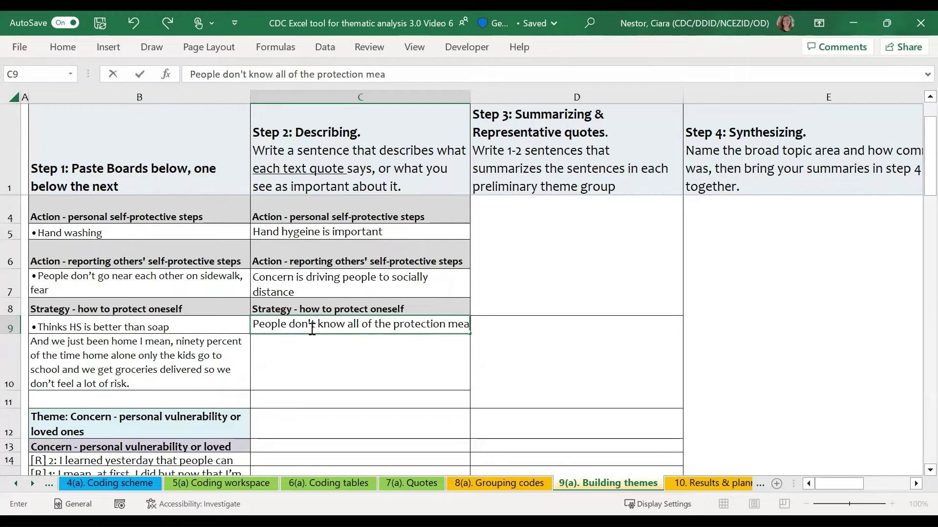
type("sures ")
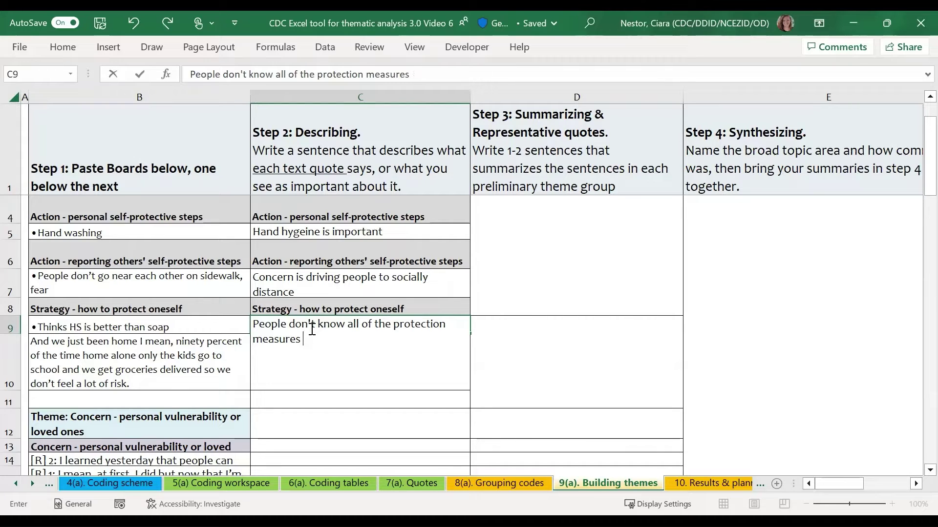
type("[fits better with ")
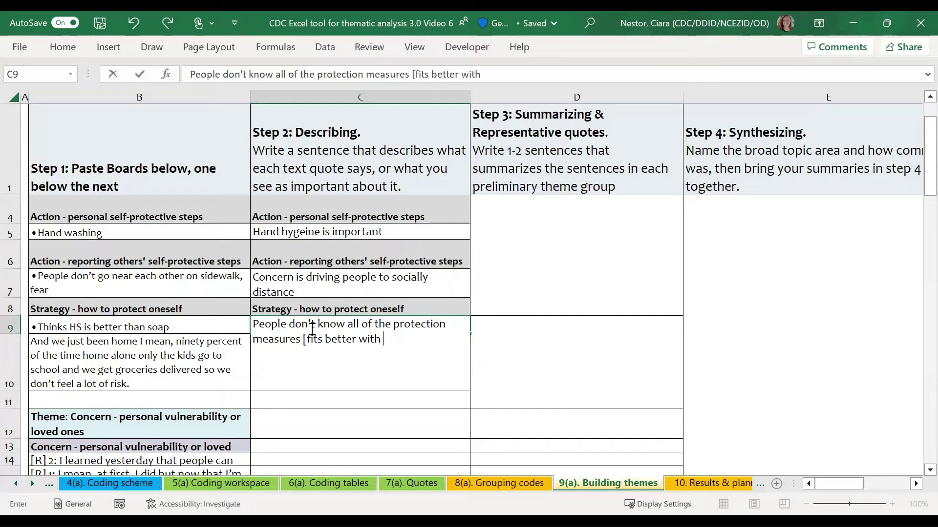
type("our inf")
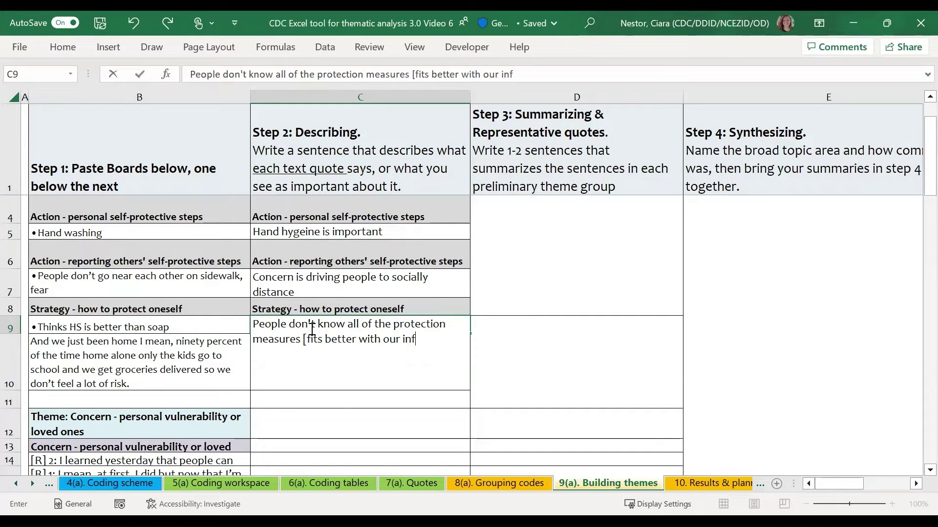
type("ormati on")
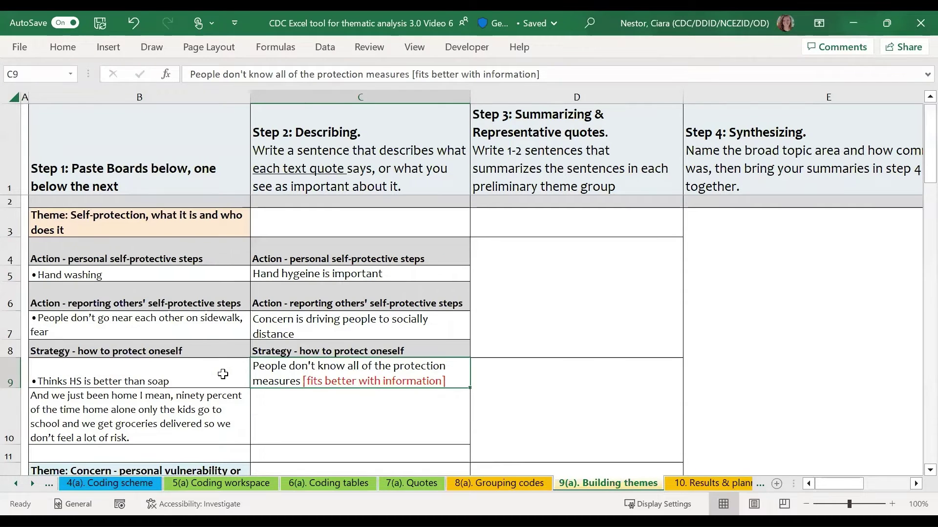
Copy the HS quote and its description under the Information theme, then undo the duplicate paste
left_click_drag(177, 374, 299, 373)
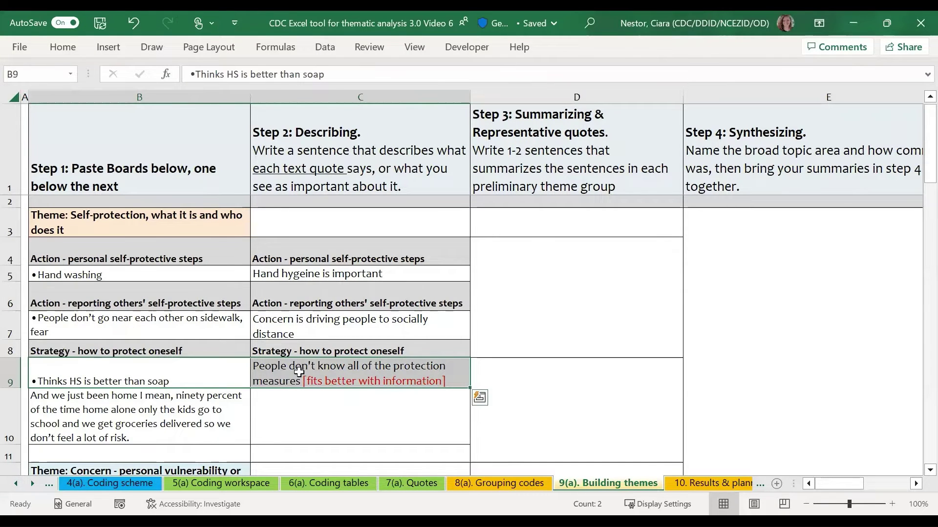
key("ctrl+c")
scroll(292, 407, "down", 1)
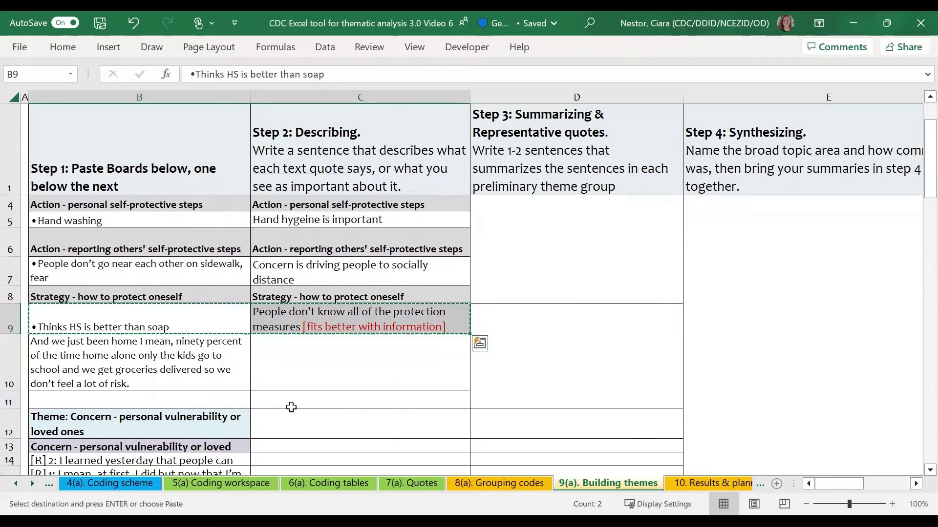
scroll(292, 407, "down", 5)
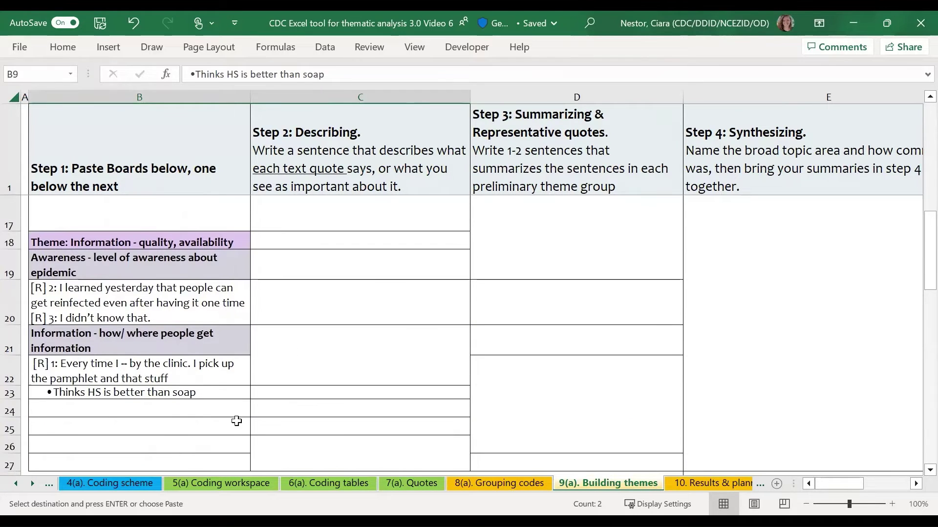
left_click(224, 411)
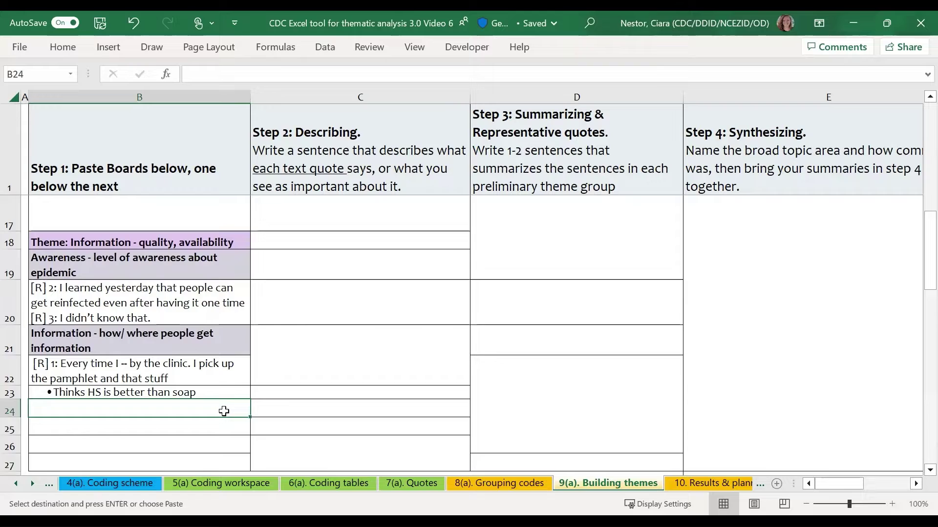
key("ctrl+v")
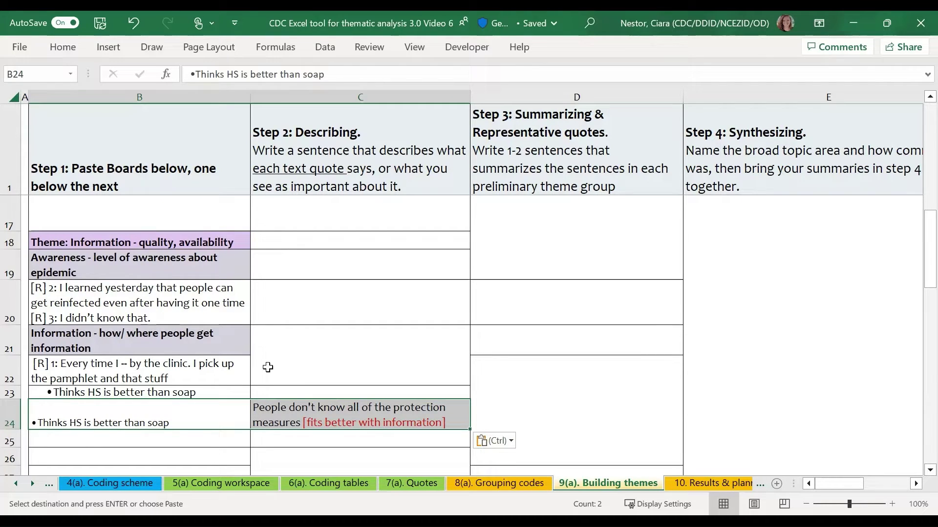
key("ctrl+z")
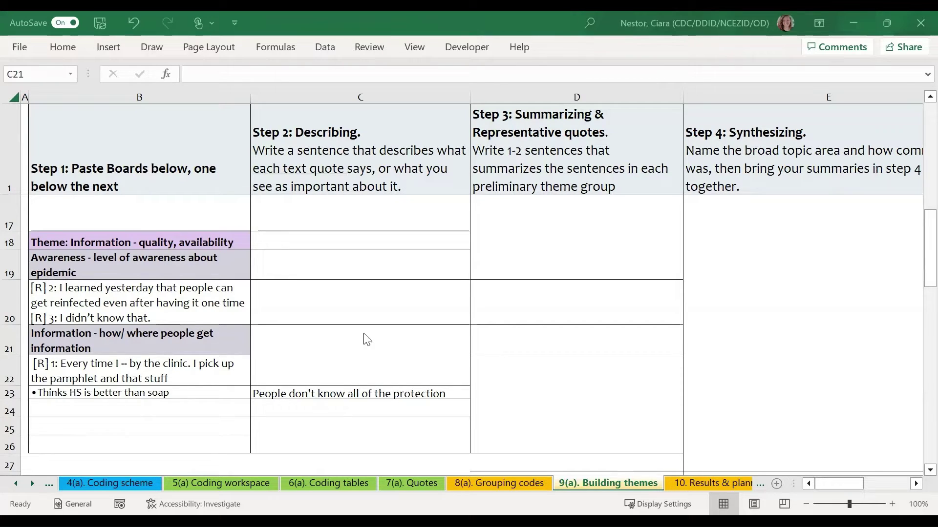
key("Tab")
scroll(380, 337, "up", 5)
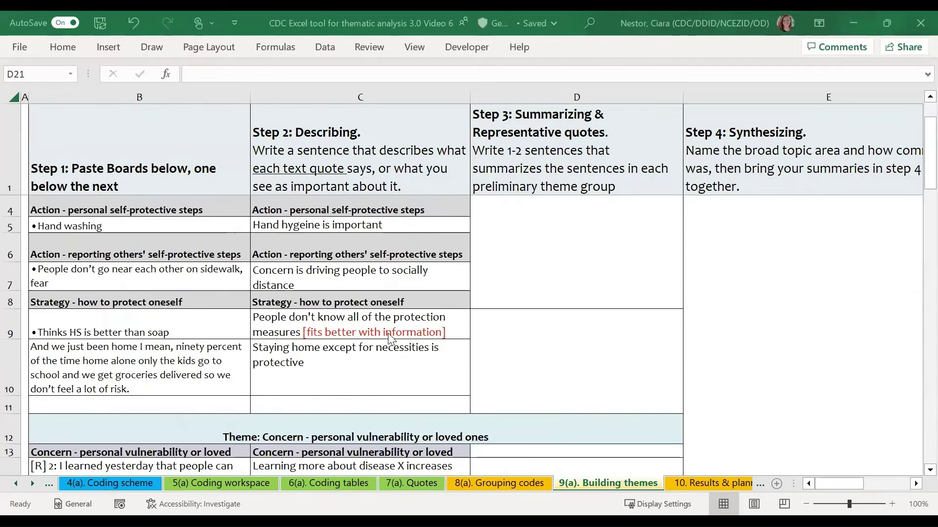
scroll(391, 337, "down", 5)
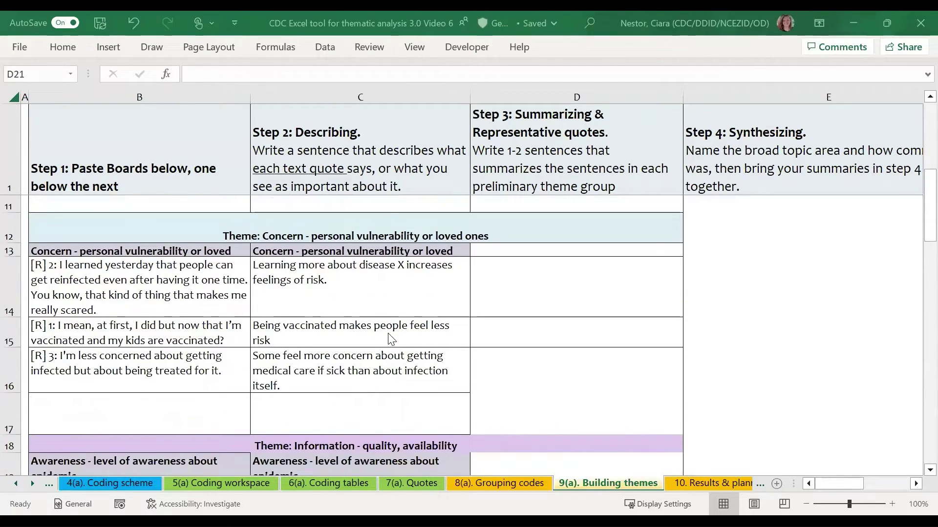
scroll(390, 337, "down", 1)
scroll(390, 337, "down", 2)
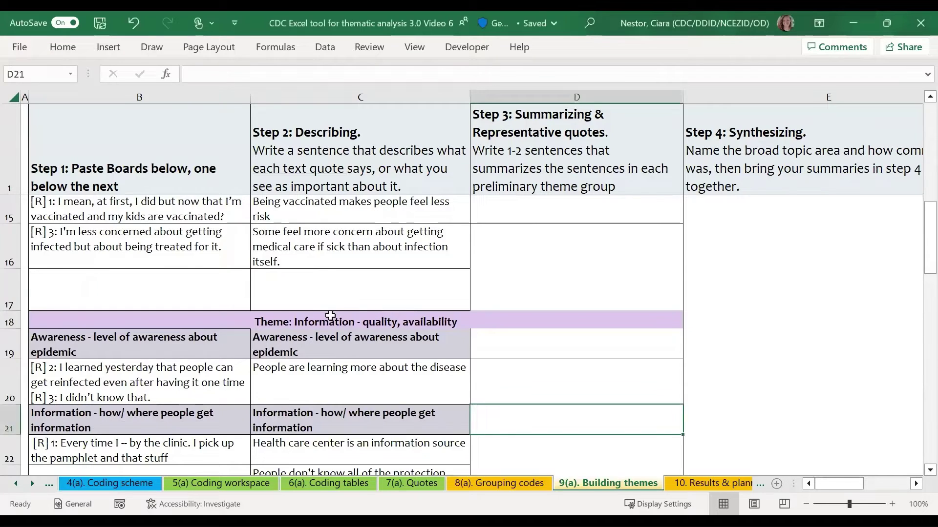
left_click(288, 319)
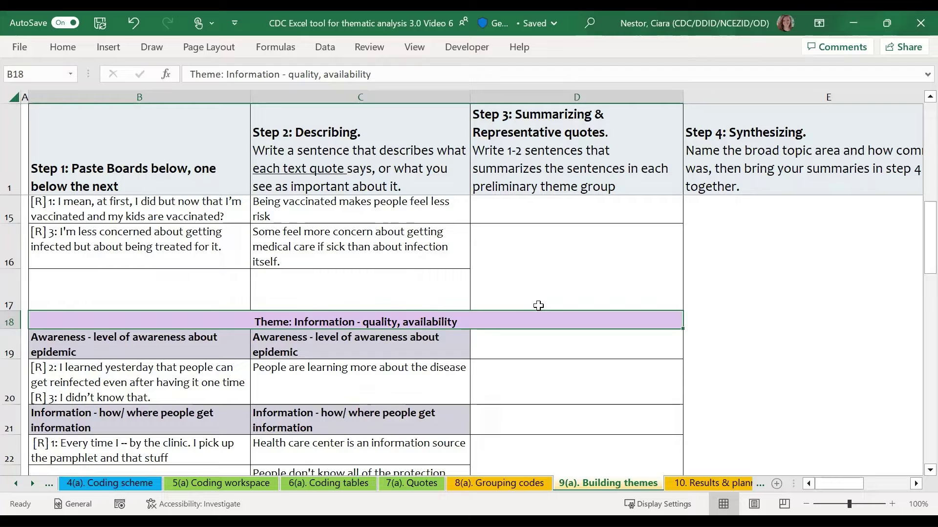
scroll(417, 267, "up", 1)
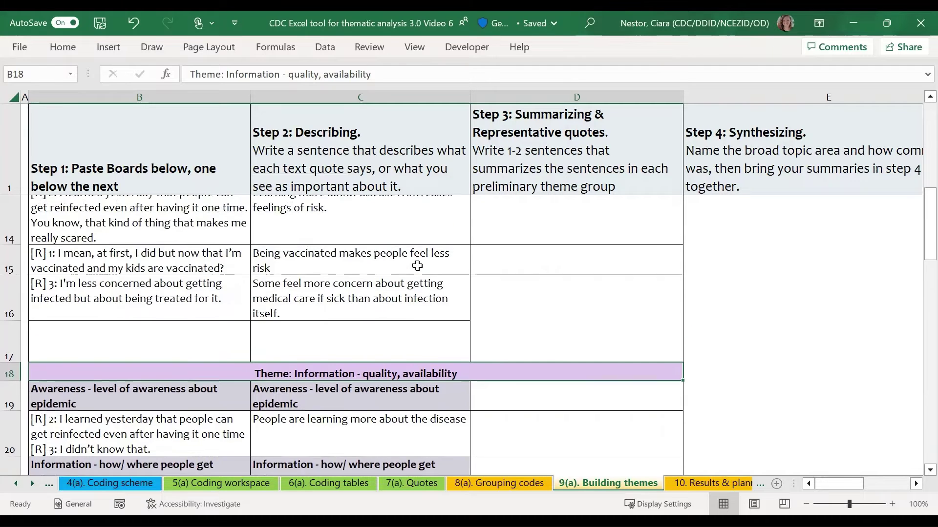
scroll(417, 267, "up", 5)
left_click(520, 283)
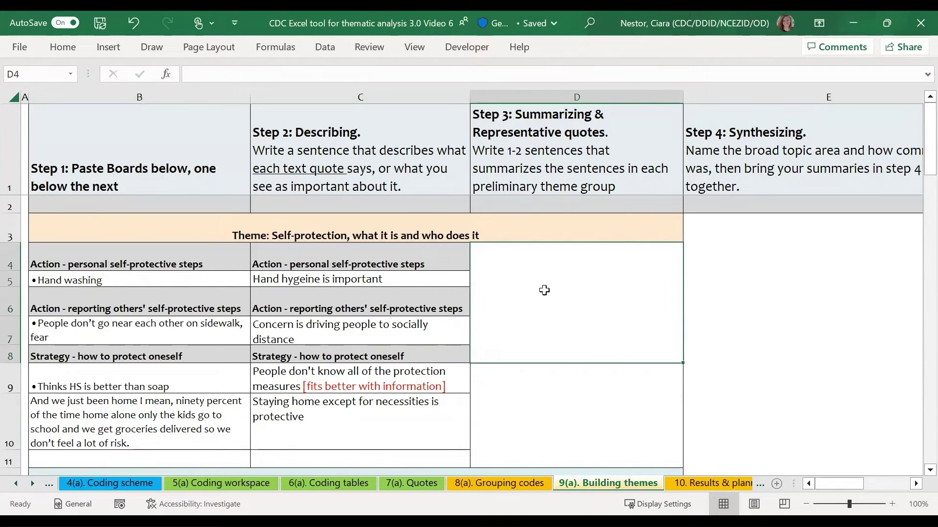
left_click(304, 275)
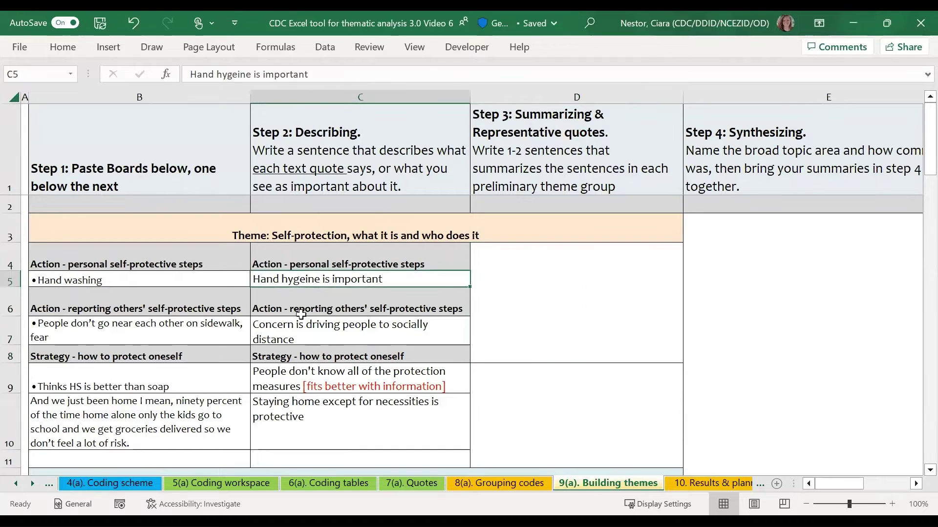
left_click(307, 332)
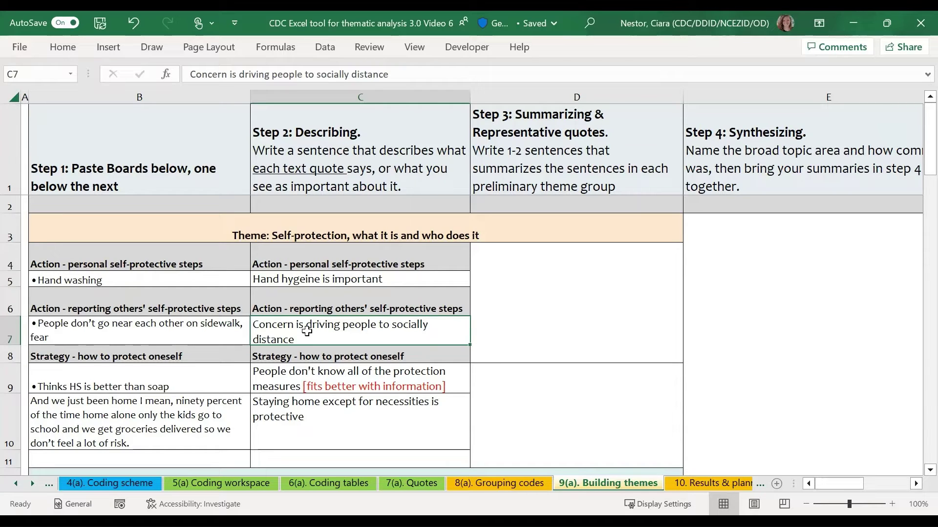
left_click(528, 324)
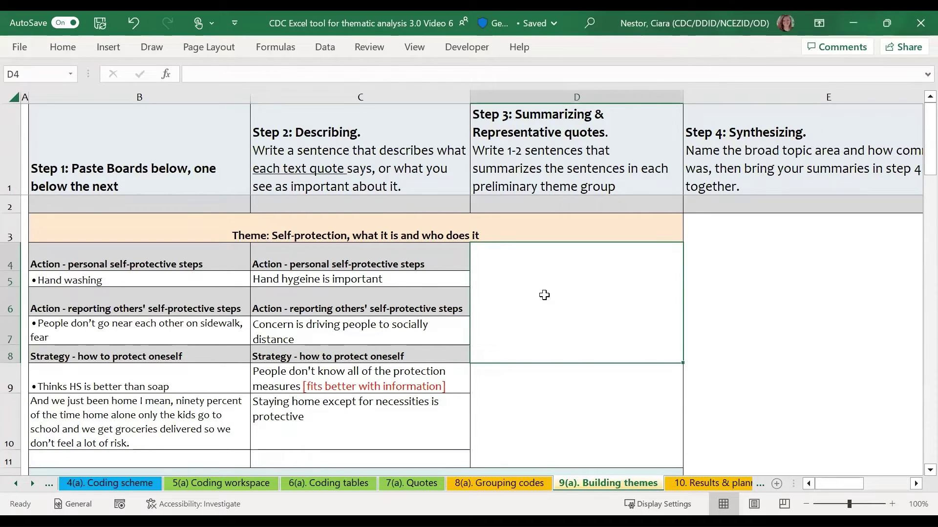
Enter the Self-protection summary in D4 and turn the row 9 HS entries light grey
key("ctrl+v")
key("Return")
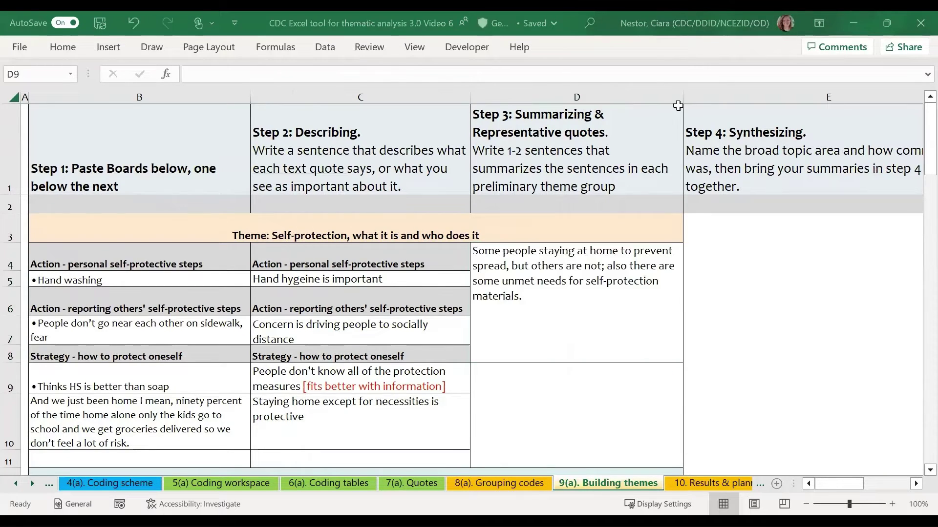
left_click(351, 280)
left_click(361, 370)
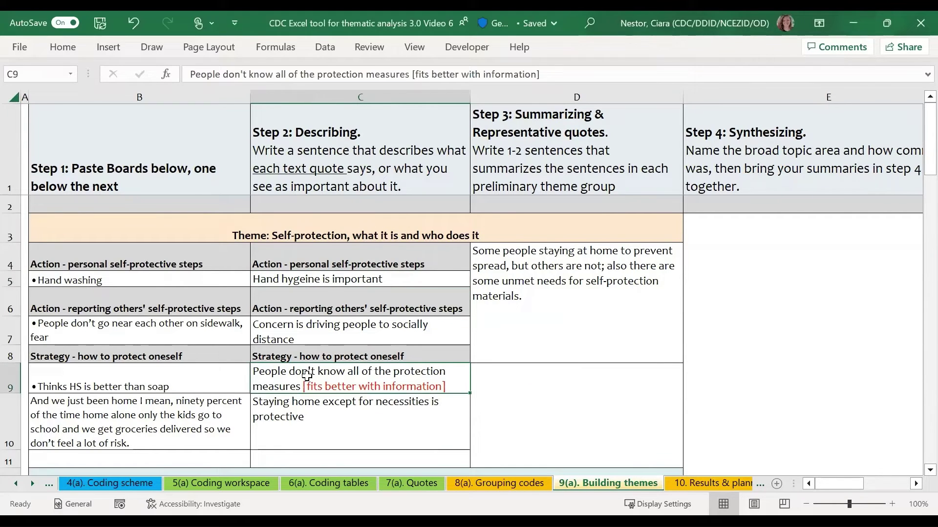
left_click_drag(217, 373, 299, 371)
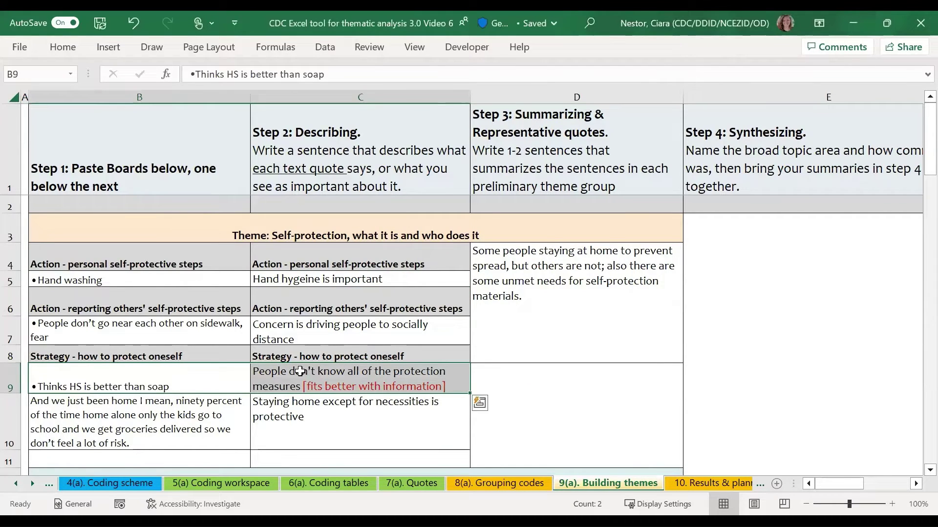
left_click(57, 52)
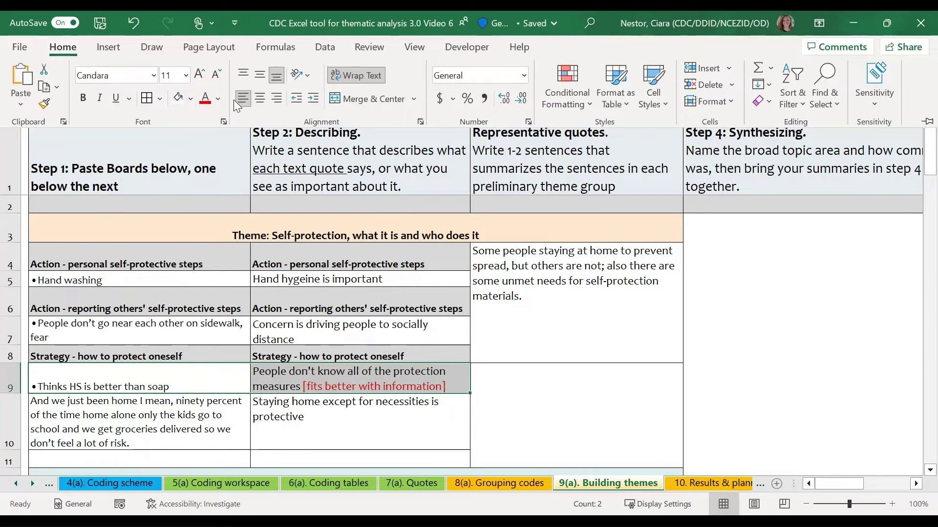
left_click(219, 98)
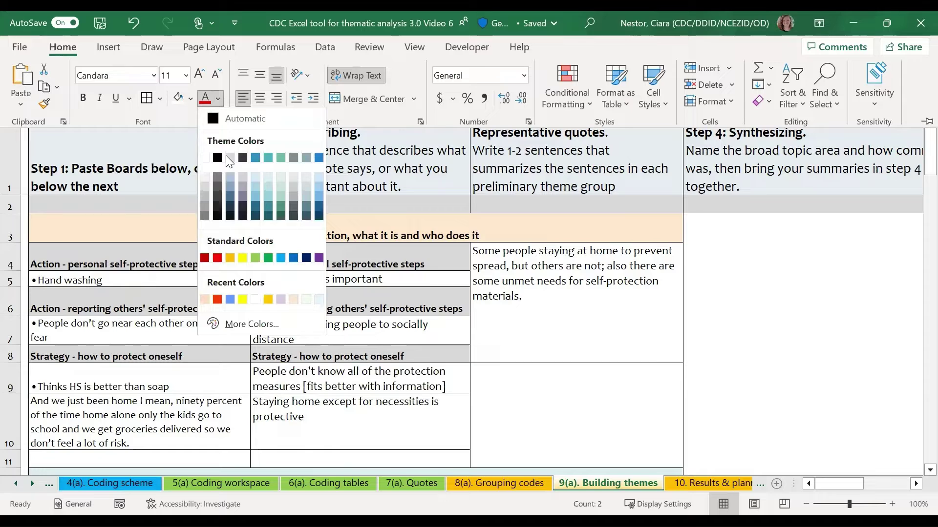
left_click(204, 192)
Bold the quotes and descriptions in rows 10, 7 and 5
left_click(314, 425)
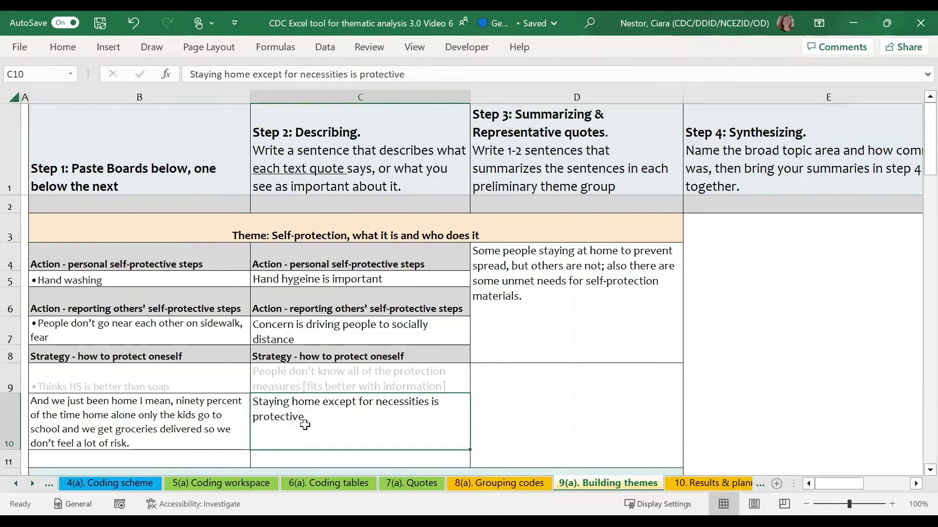
key("ctrl+b")
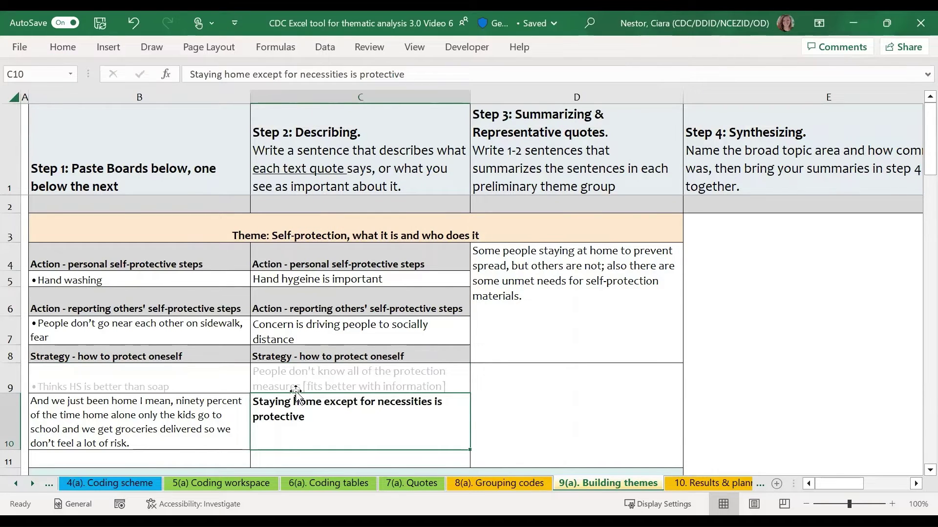
left_click(216, 429)
key("ctrl+b")
left_click(228, 321)
left_click_drag(228, 322, 269, 324)
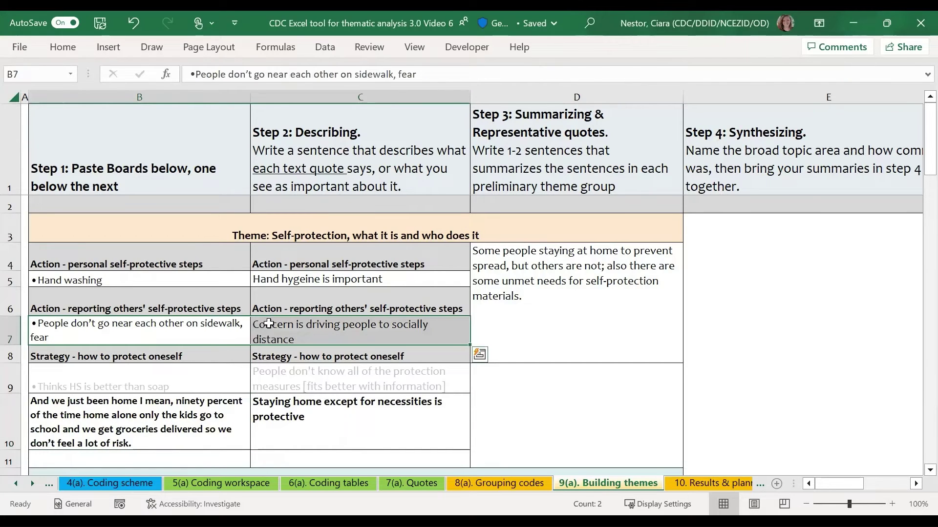
key("ctrl+b")
left_click_drag(225, 279, 264, 279)
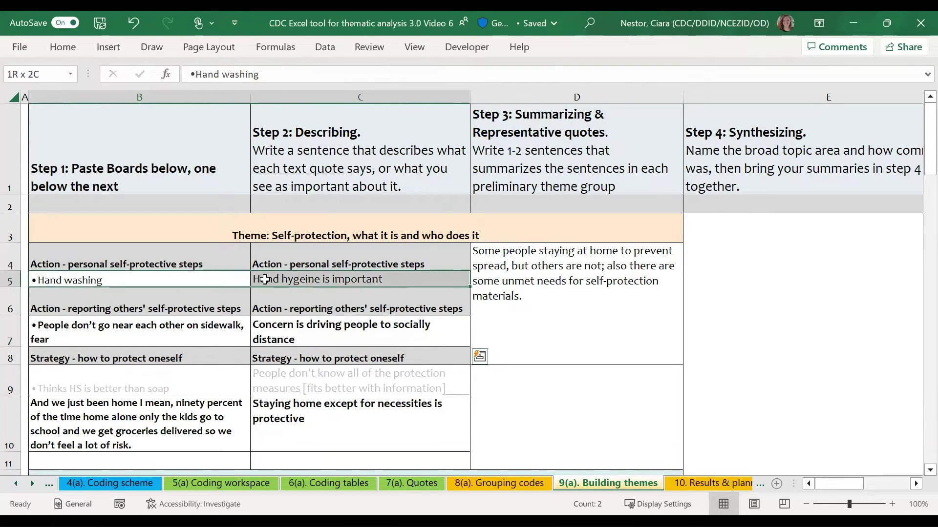
key("ctrl+b")
left_click(328, 342)
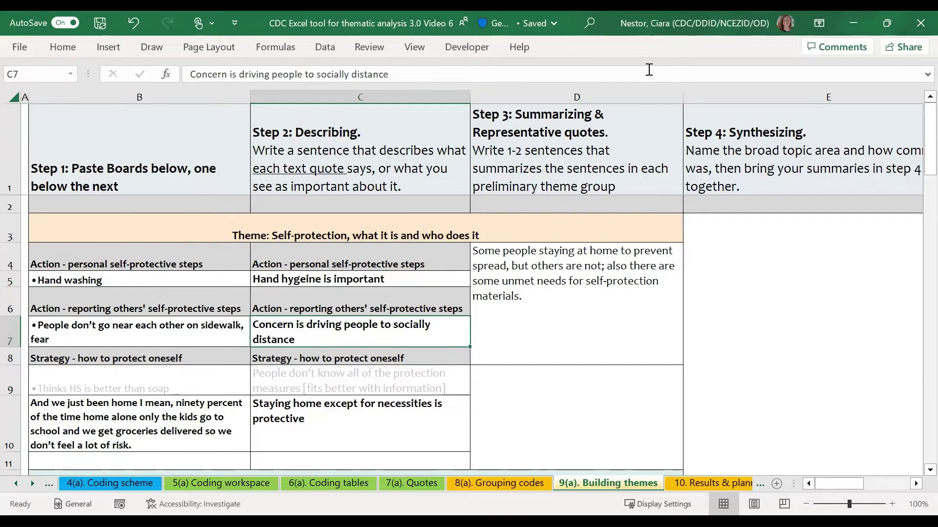
Copy the staying-home quote from B10 into D9 after 'Representative quote:'
left_click(642, 361)
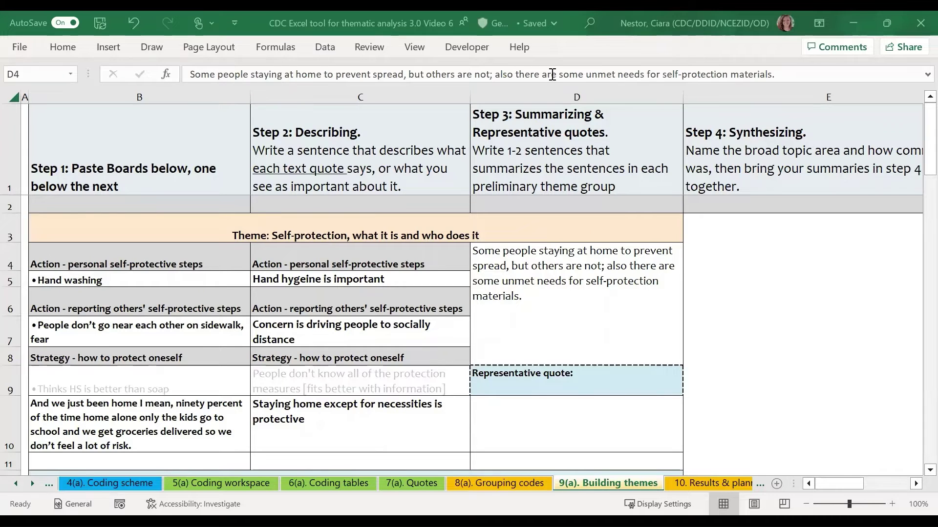
left_click(83, 410)
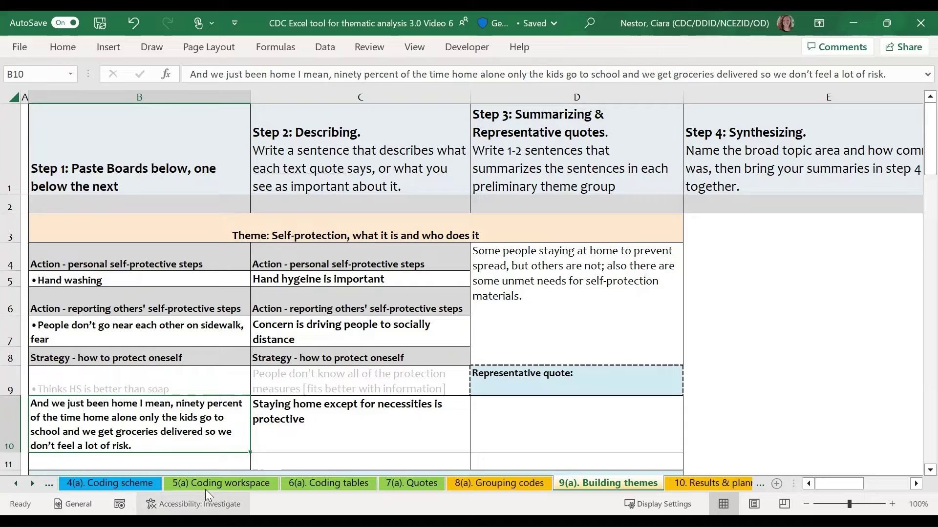
double_click(156, 447)
left_click_drag(156, 446, 15, 403)
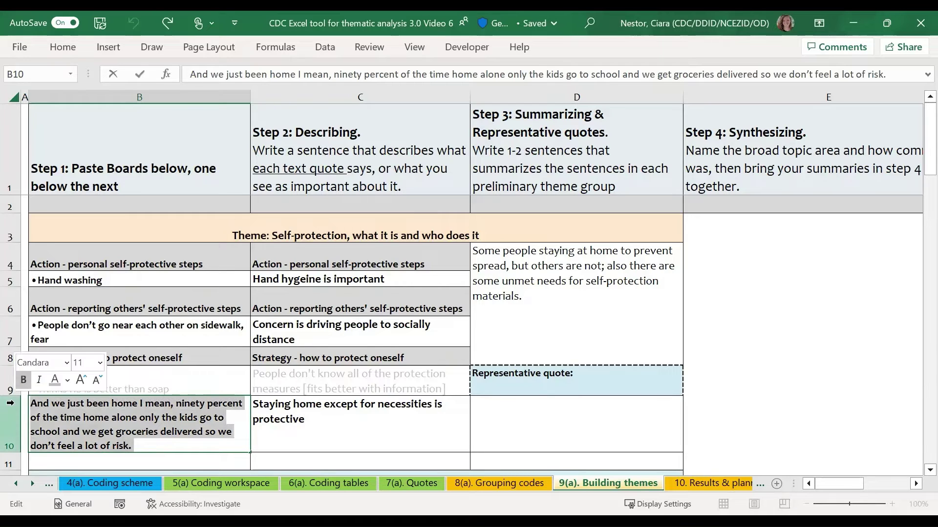
key("ctrl+c")
double_click(594, 380)
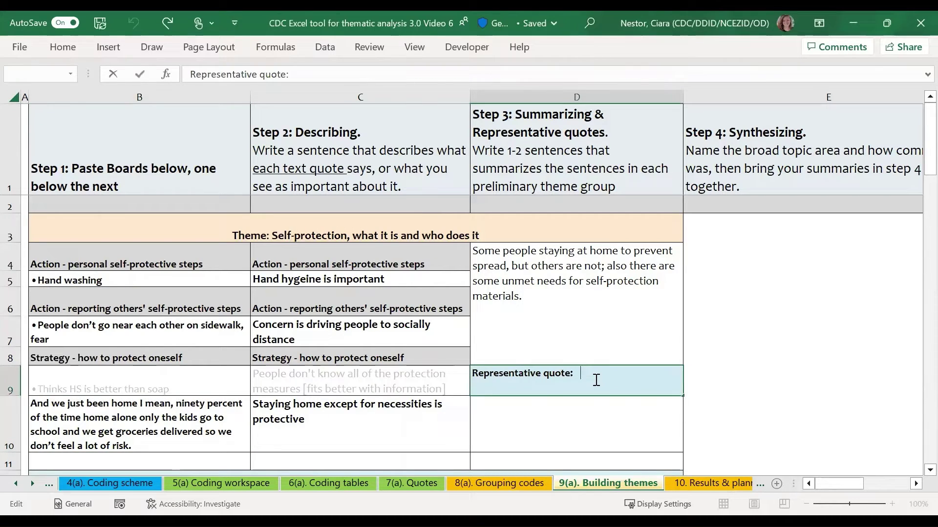
key("ctrl+v")
key("ctrl+Return")
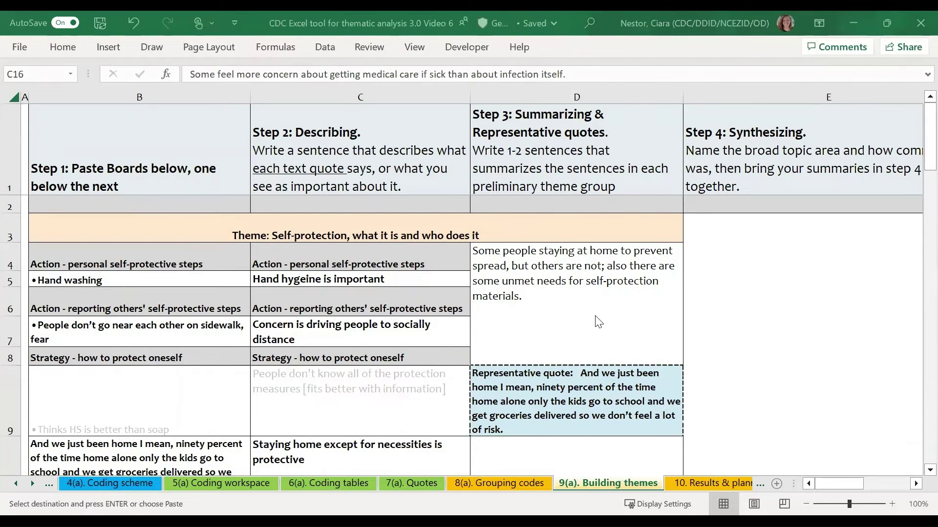
scroll(594, 322, "down", 5)
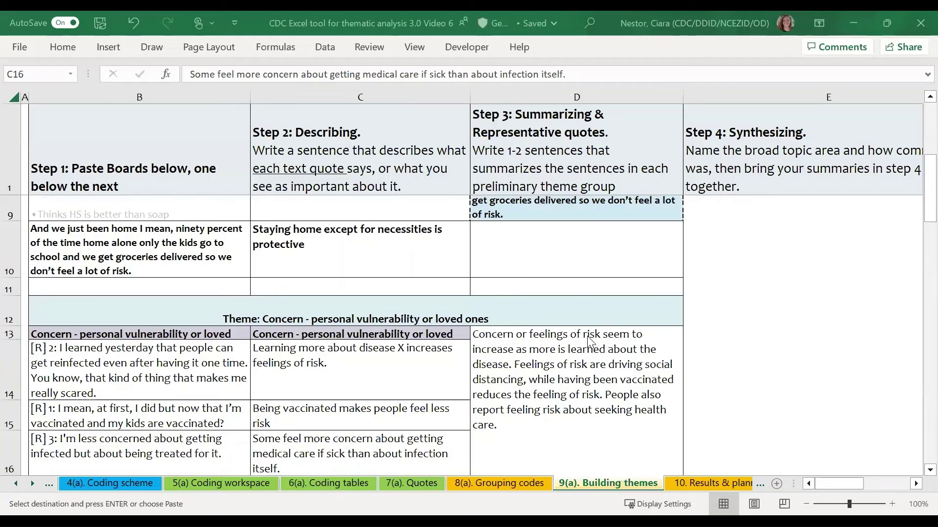
scroll(587, 344, "down", 2)
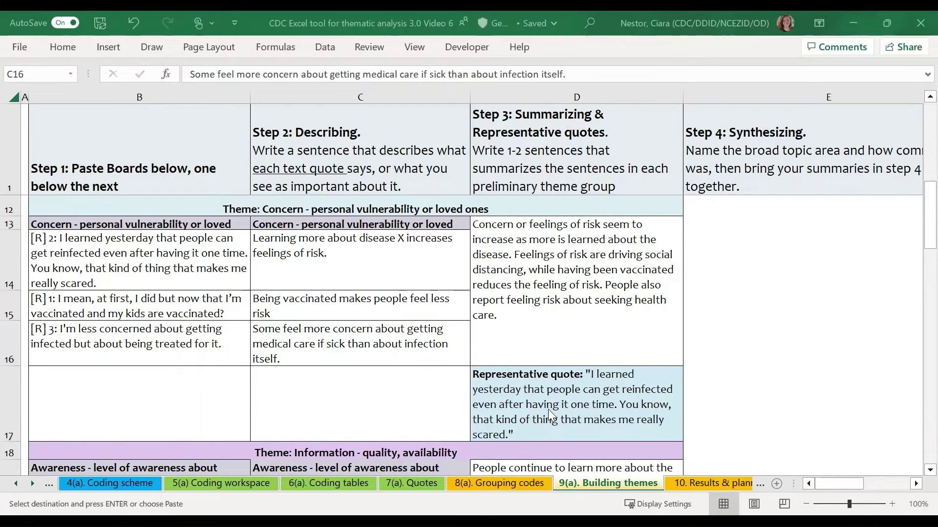
scroll(548, 409, "down", 5)
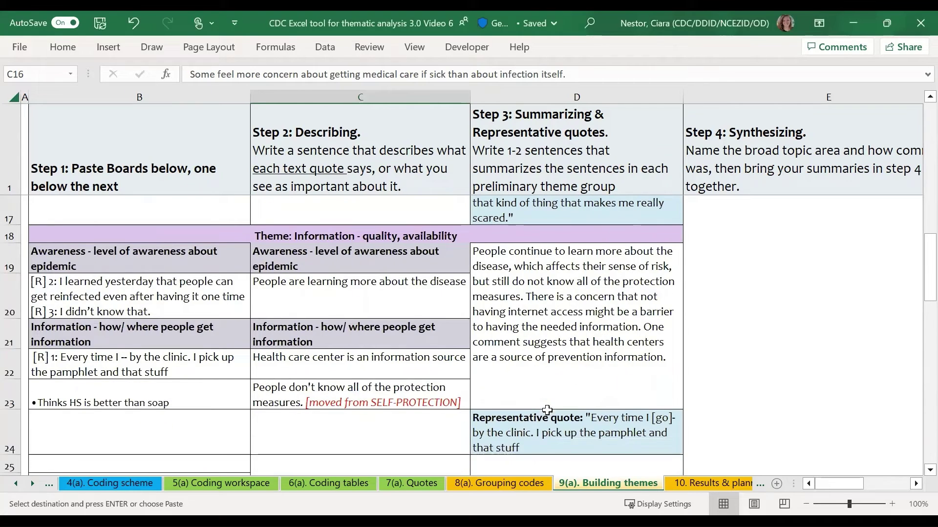
scroll(671, 341, "up", 3)
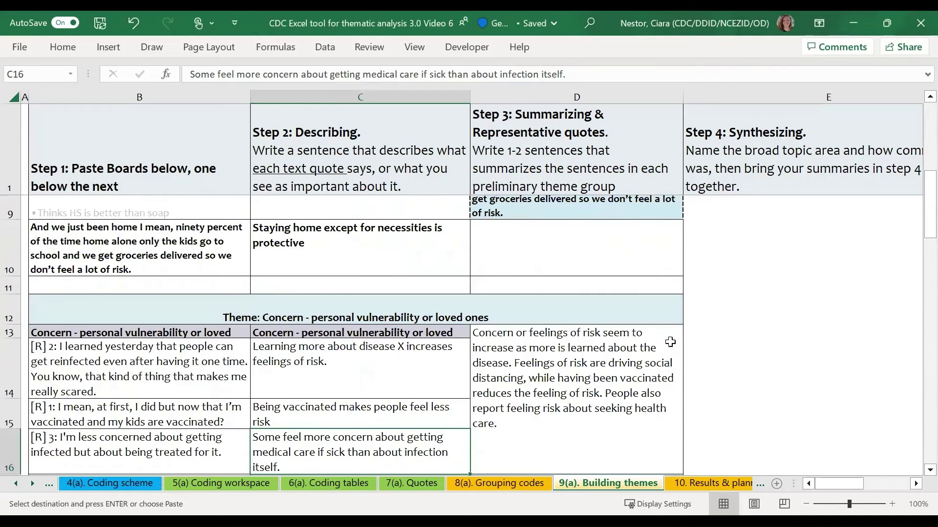
scroll(671, 341, "up", 2)
left_click(738, 254)
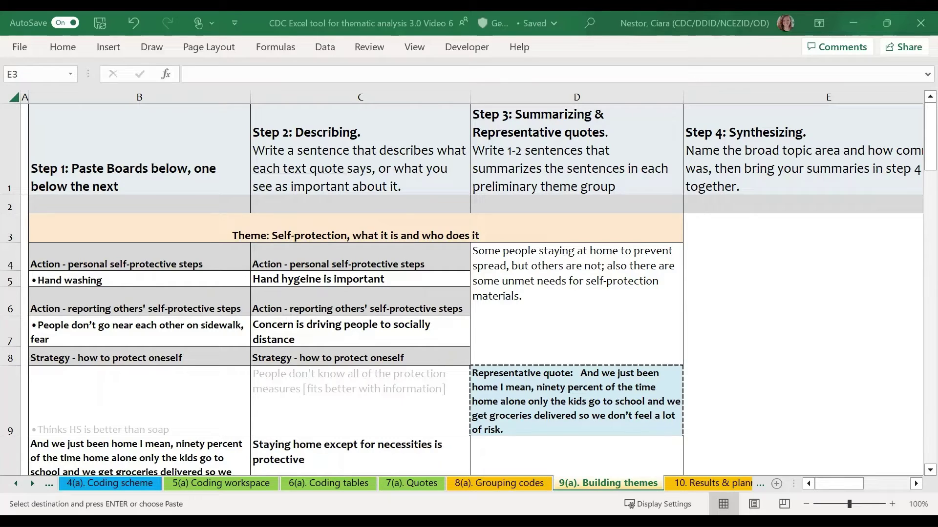
left_click(745, 246)
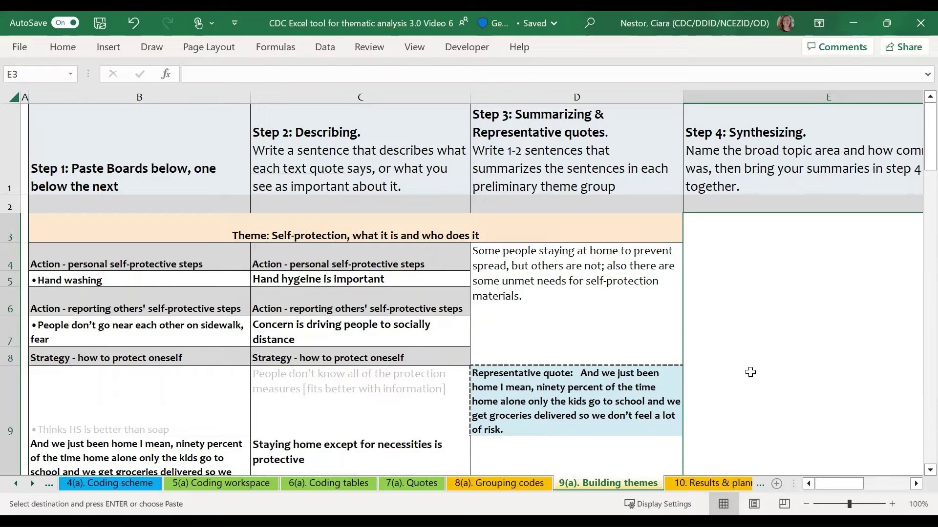
On 8(a). Grouping codes, confirm the pivot counts 11 codes for _3_About_people_dealing_with_epidemic
left_click(497, 485)
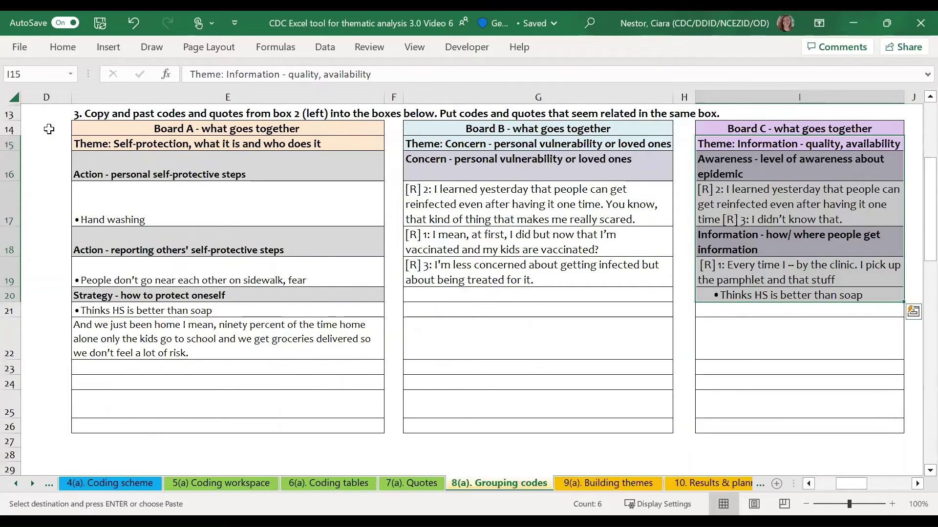
left_click(48, 129)
key("Left")
key("Left")
key("Left")
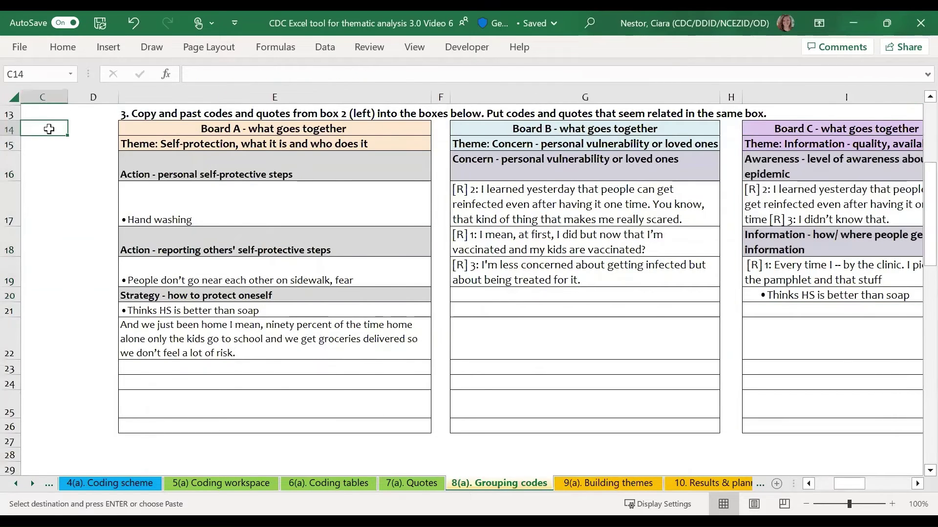
scroll(146, 180, "up", 1)
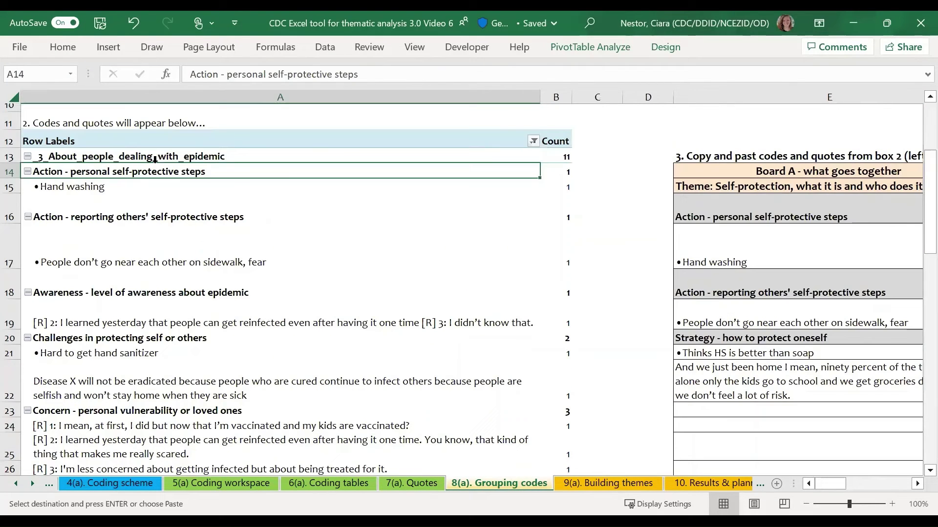
left_click(157, 158)
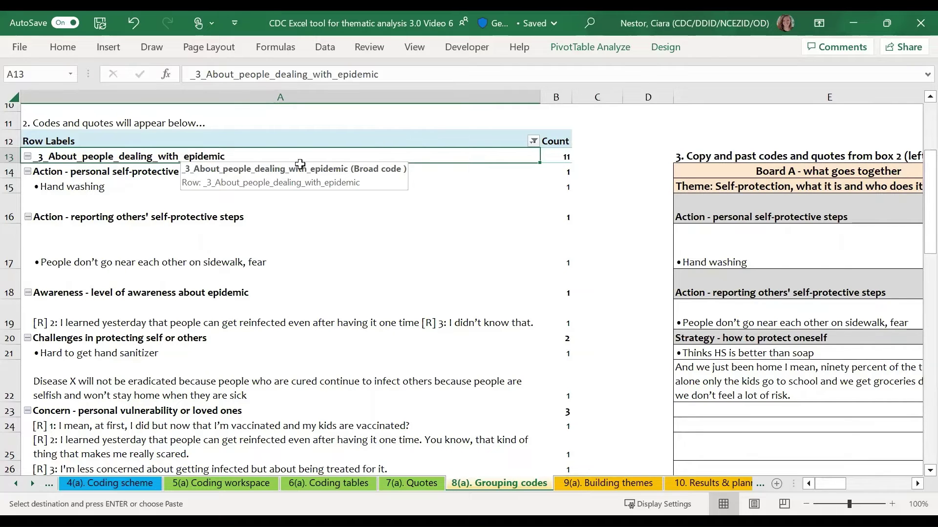
left_click_drag(300, 164, 561, 159)
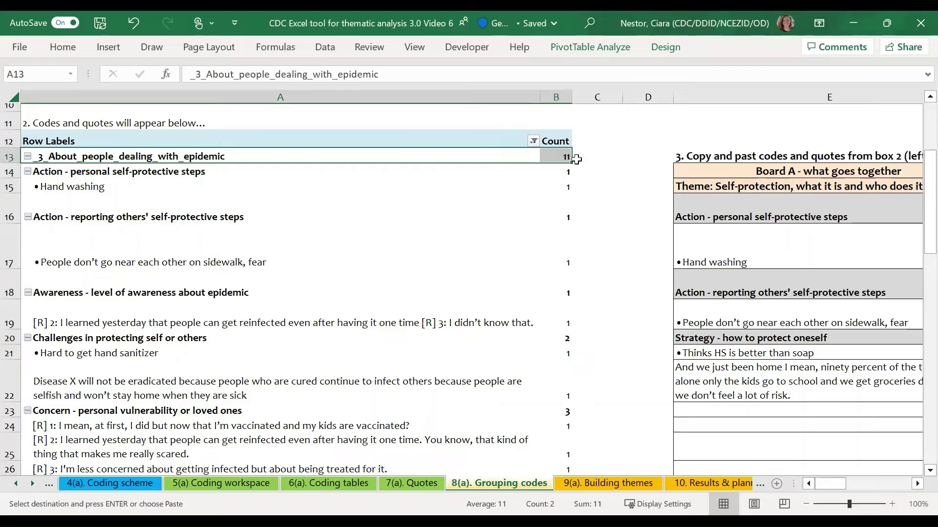
left_click(557, 173)
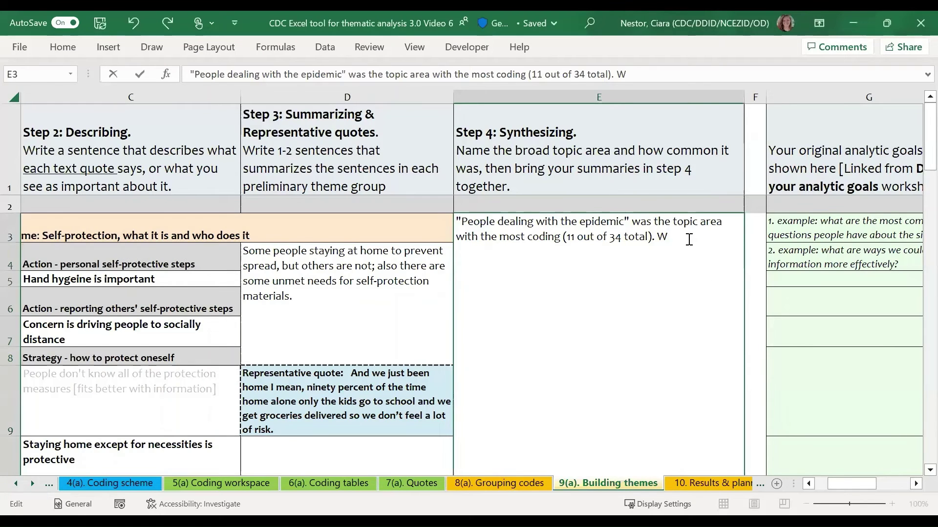
Finish E3 with 'within this area, three themes emerged.' and the self-protection and concern-and-threat theme descriptions
type("ithin this area, three ")
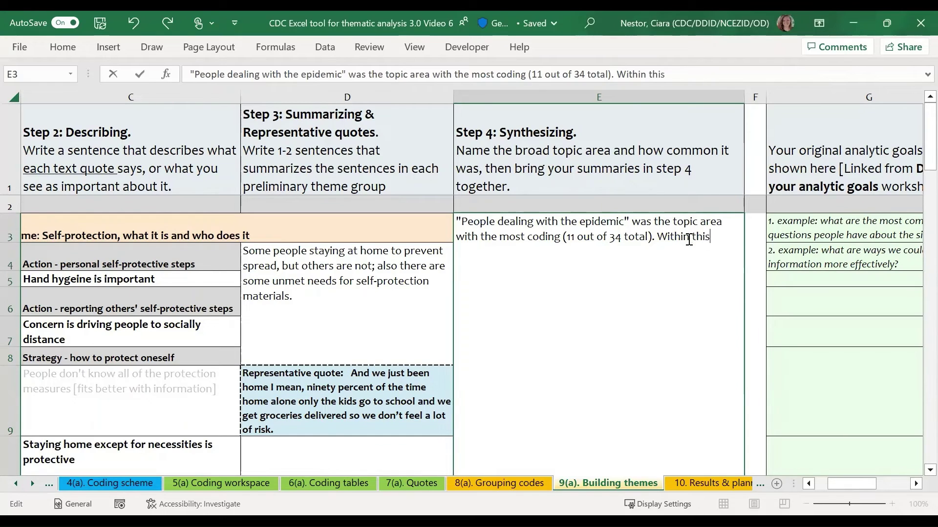
type("th")
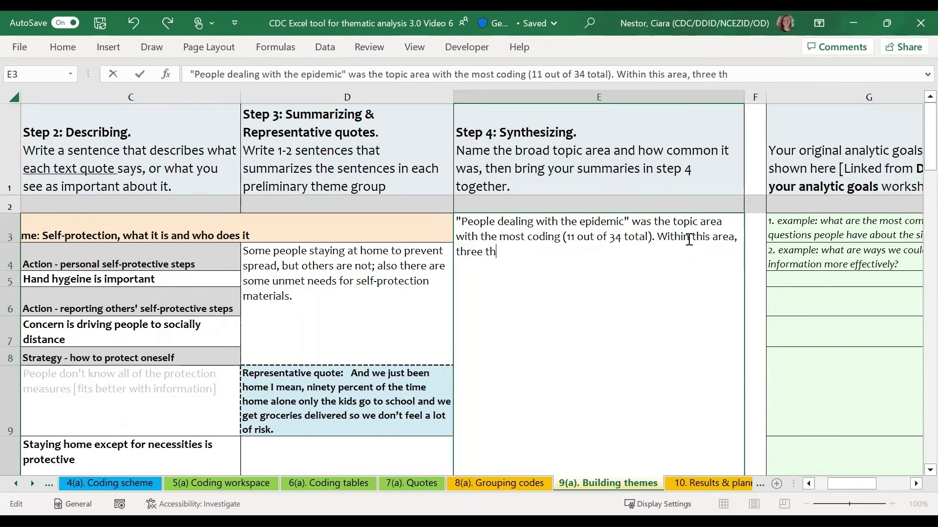
type("emes emerged.")
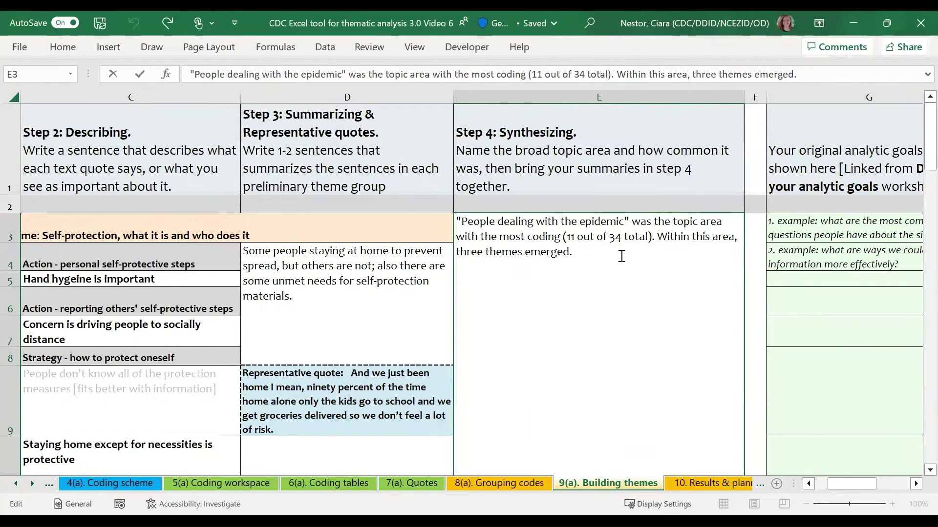
key("ctrl+v")
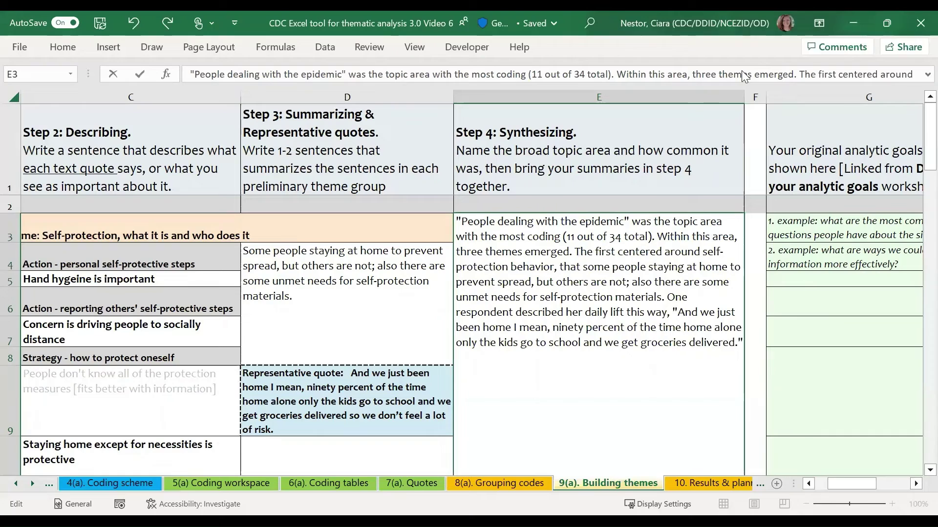
key("Escape")
scroll(693, 75, "down", 1)
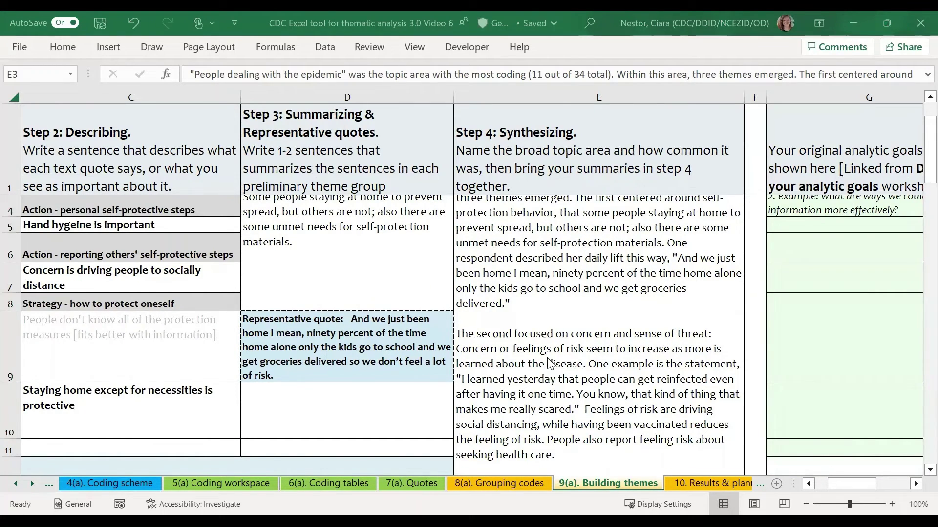
scroll(550, 364, "down", 2)
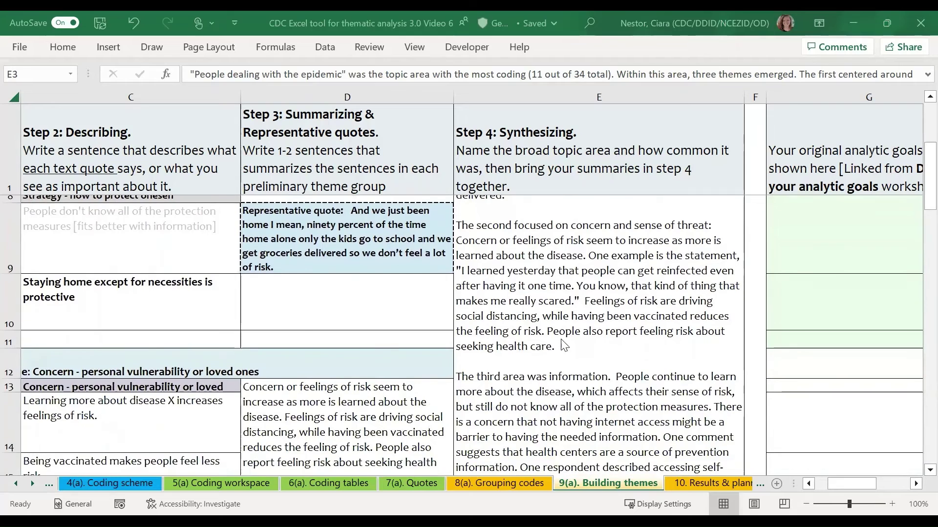
scroll(565, 345, "up", 3)
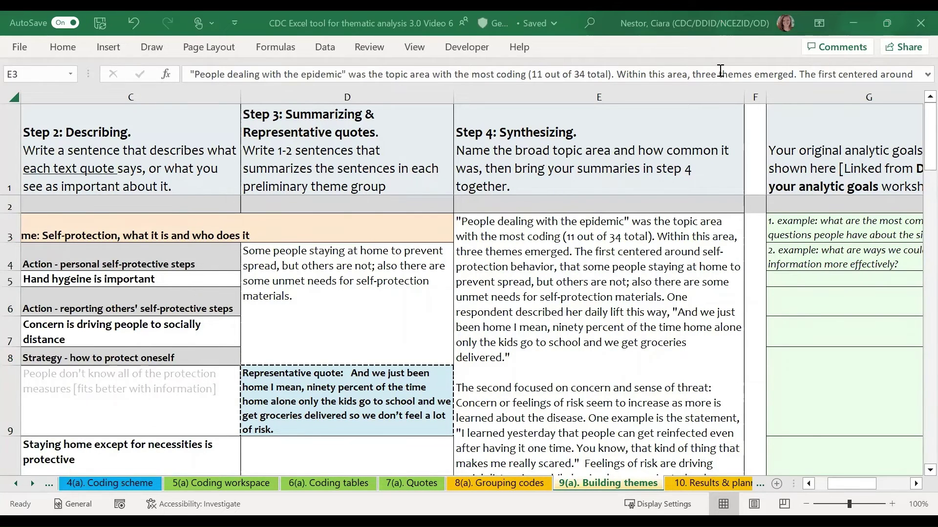
scroll(654, 238, "down", 1)
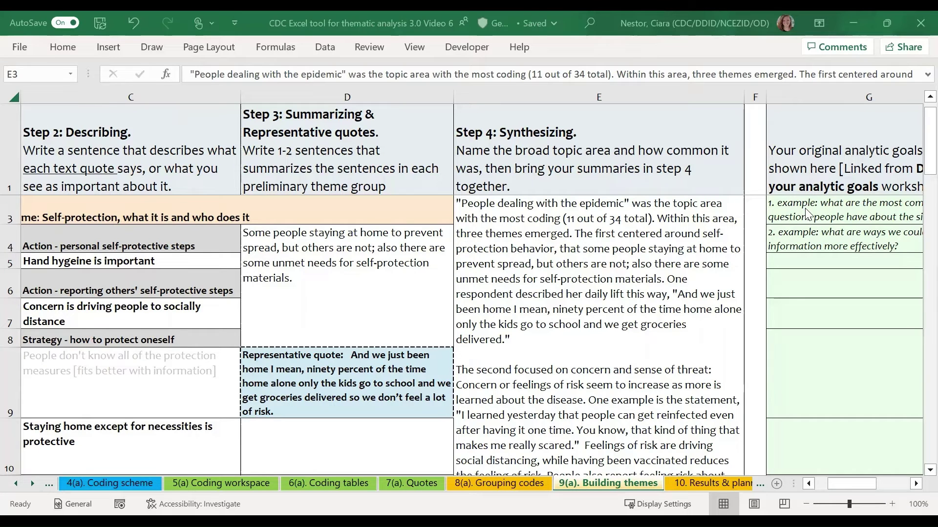
key("F2")
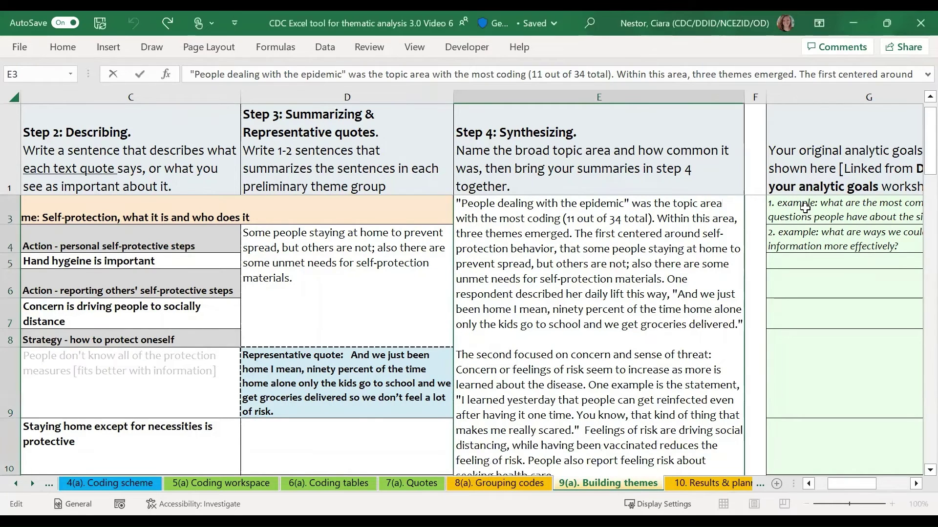
left_click(820, 175)
key("Right")
key("Left")
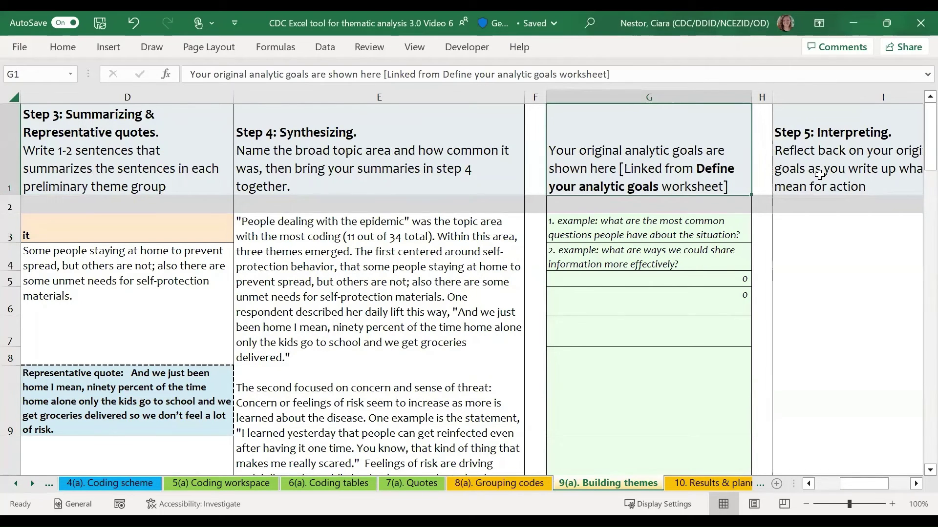
key("Down")
key("Down")
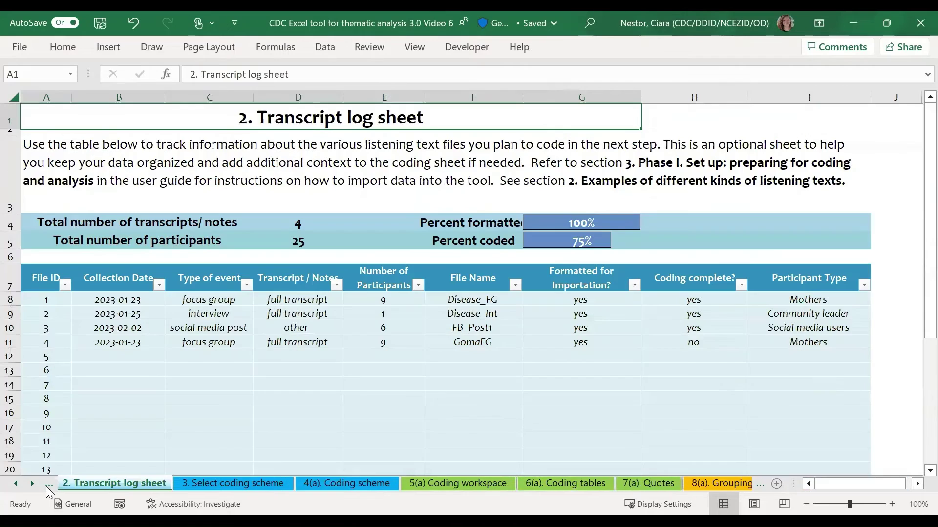
left_click(48, 484)
left_click(100, 318)
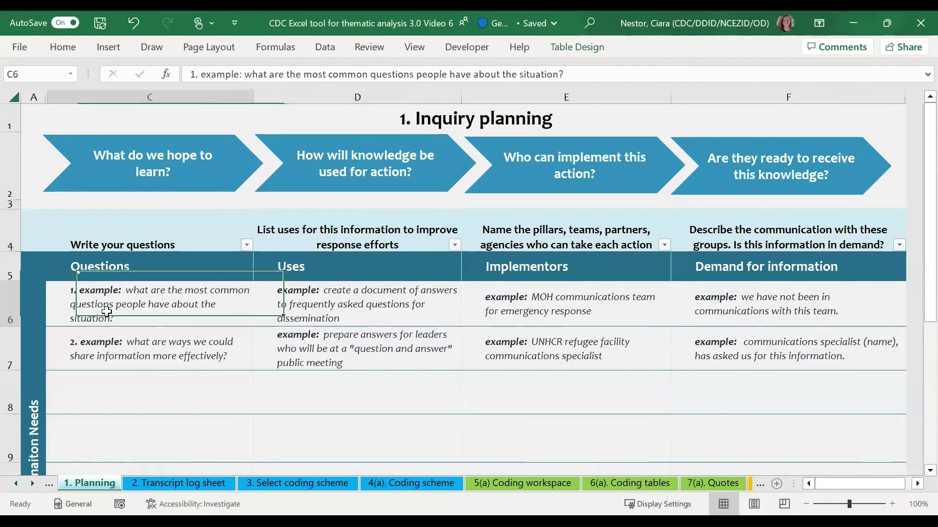
left_click_drag(106, 310, 98, 351)
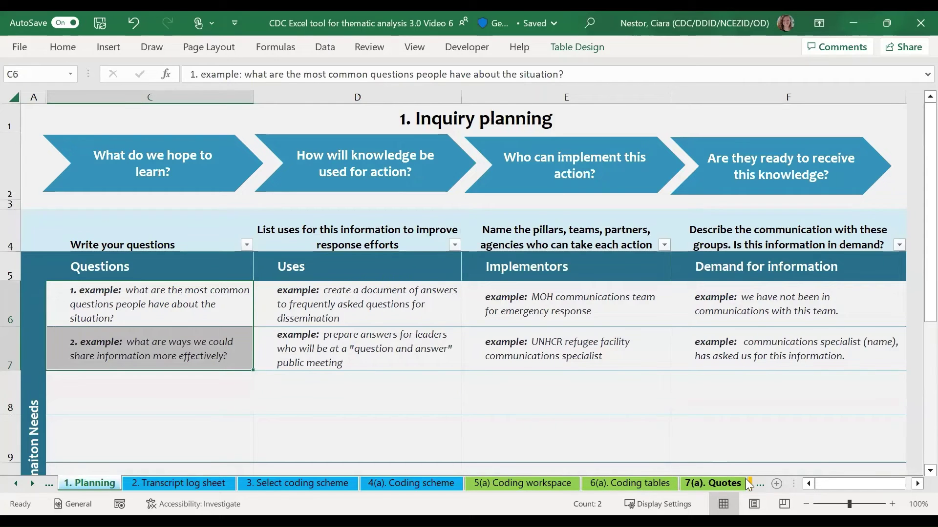
left_click(757, 485)
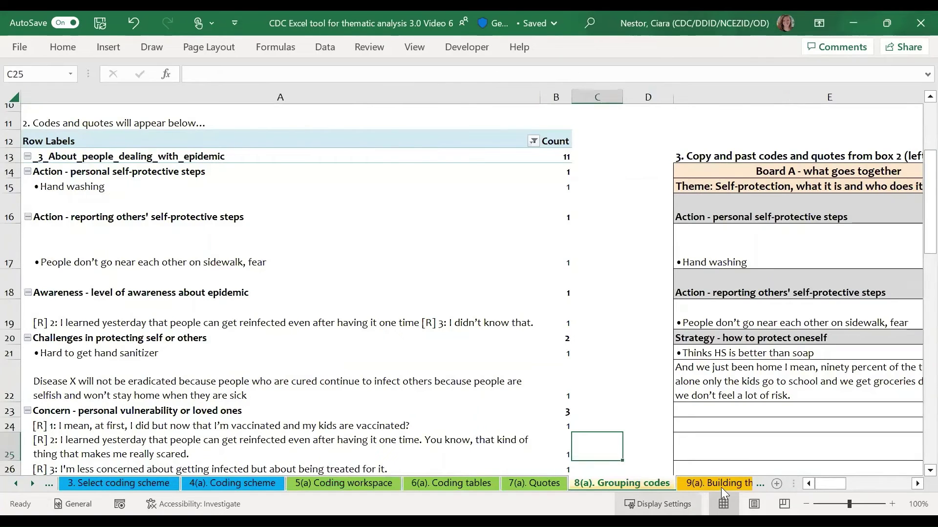
left_click(721, 487)
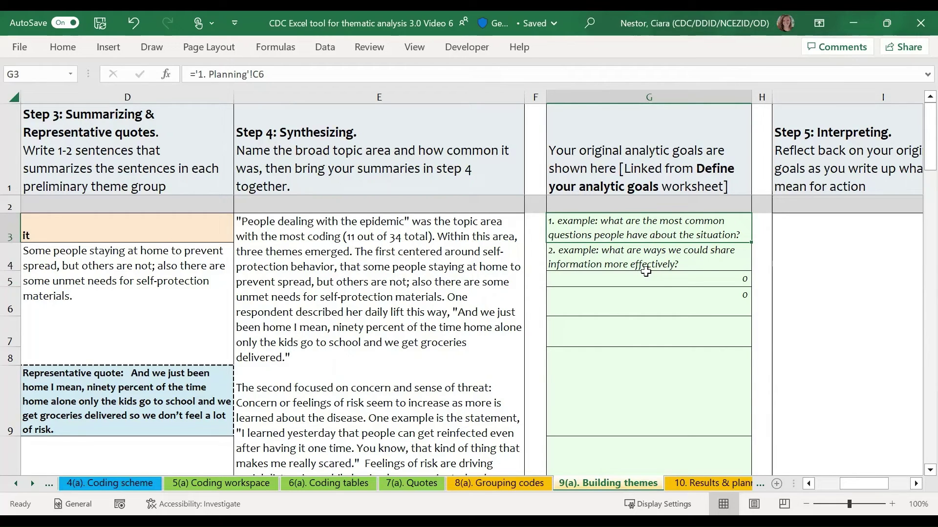
Enter the I3 interpretation linking disease X concern to self-protection, noting masking and vaccination
key("Right")
key("Right")
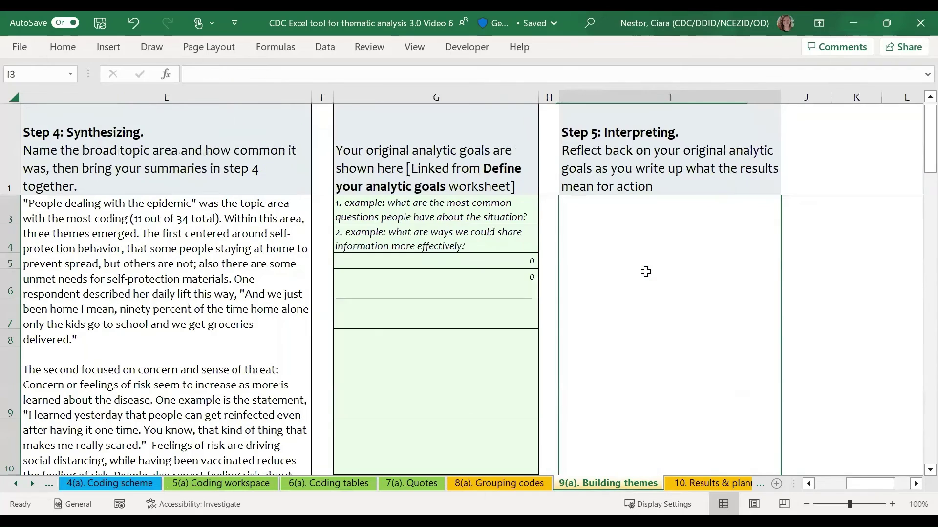
double_click(645, 272)
type("Our data suggests that people are most focused on how they and others are protecting themselves, about how a sense ot threat or risk motivates people to take self protection action, and what kind of support (education, self protection materials) they need.  While we see discussion about social distancing and quarantine, we don't see mention of other measures, such as masking. These data support the notion that feeling concern or threat from disease X increases likelihood of taking self prorection measures, and that being vaccinated reduced that concern.  That area should be explored furhther.")
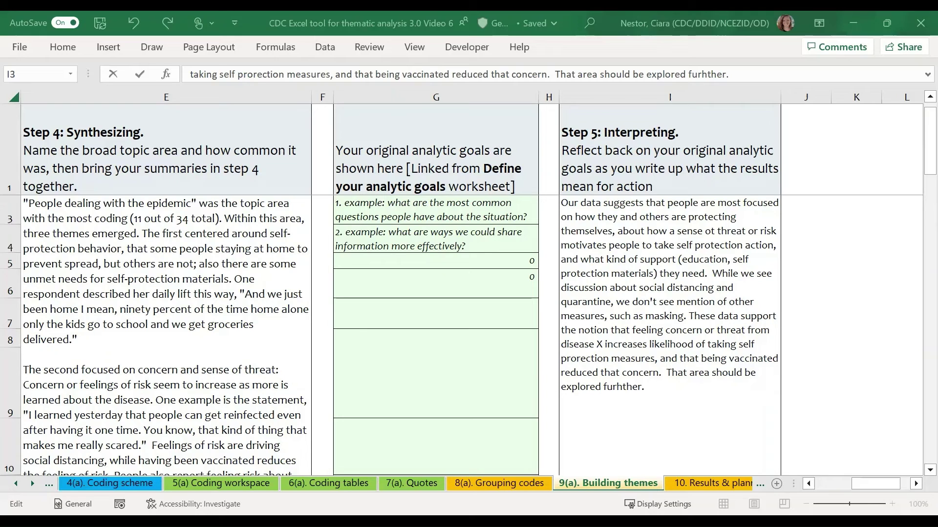
left_click(679, 153)
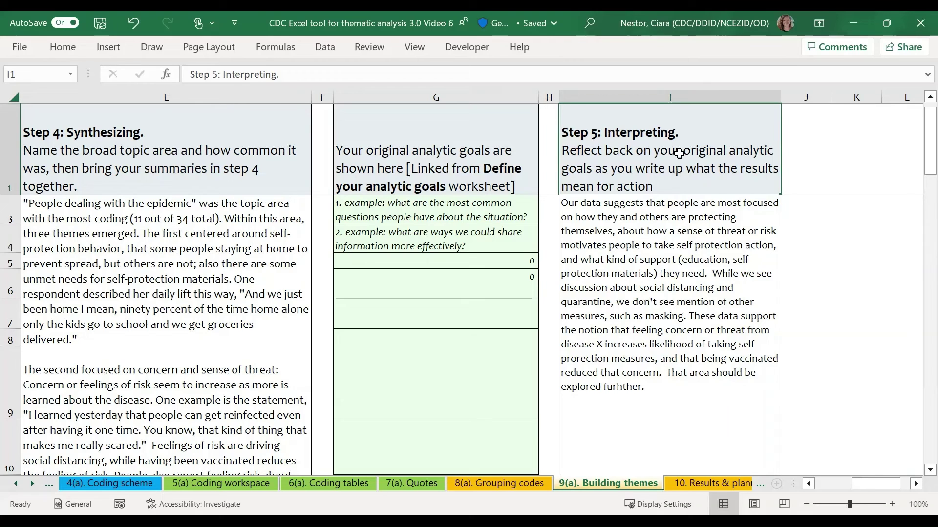
key("Left")
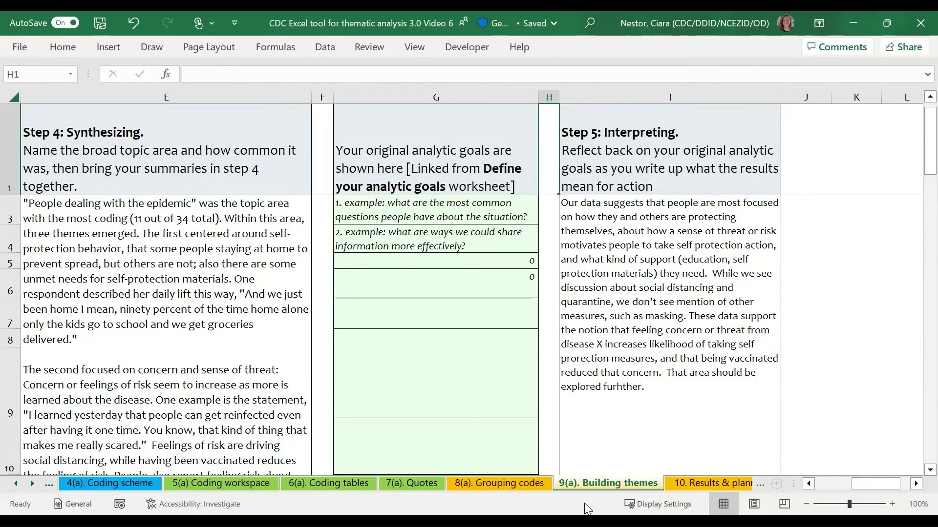
left_click(543, 483)
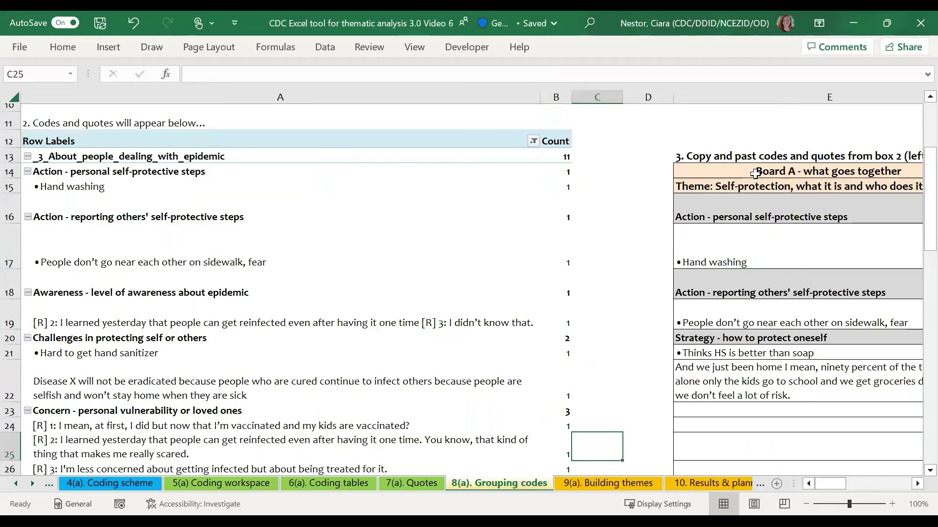
left_click(751, 172)
key("Right")
key("Right")
key("Right")
key("Right")
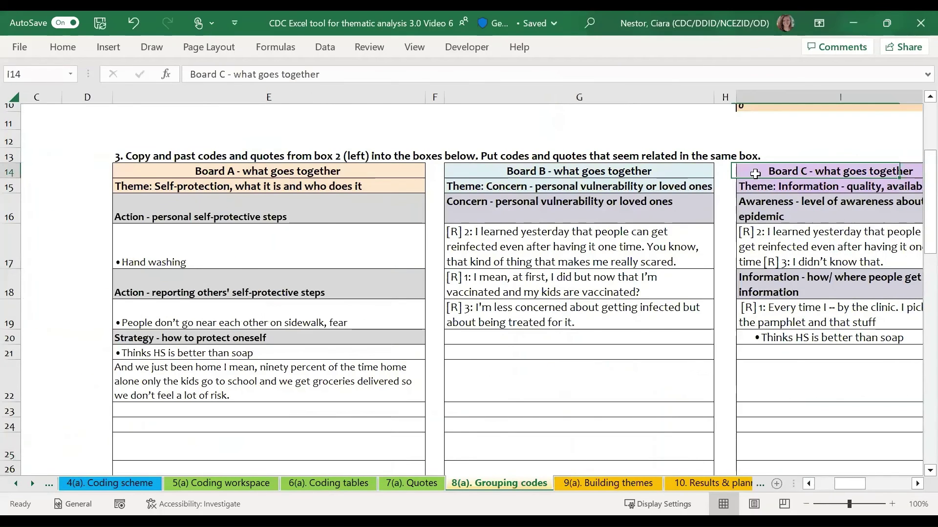
key("Right")
key("Right")
key("Right")
key("Right")
key("Right")
key("Right")
key("Right")
key("Right")
key("Right")
key("Right")
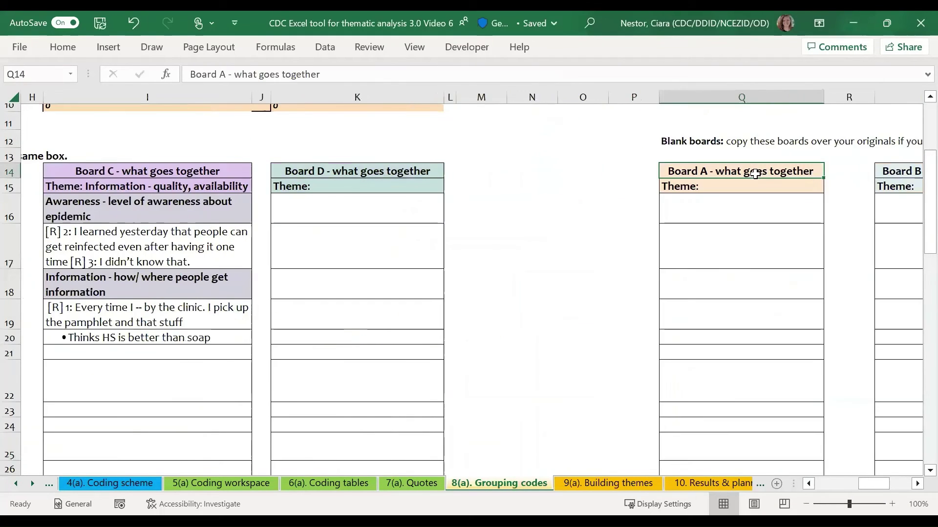
key("Left")
key("Left")
key("Right")
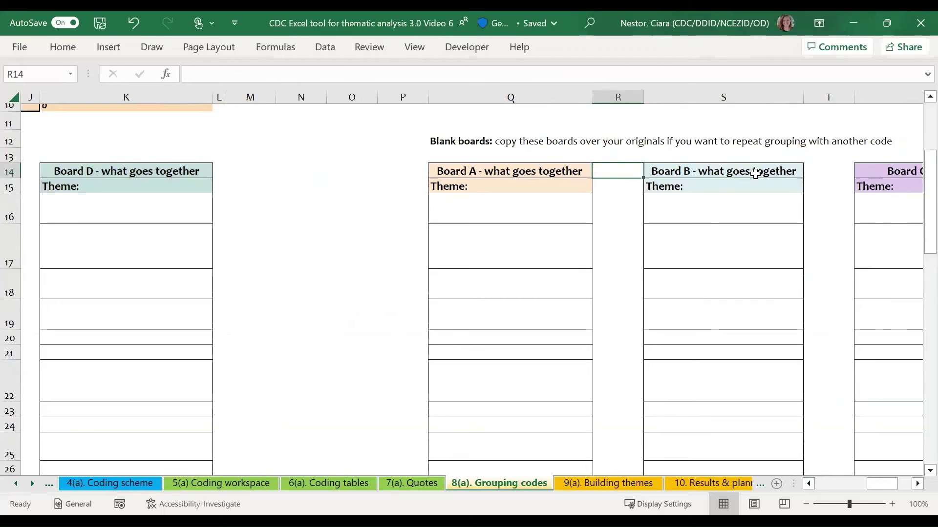
key("Left")
key("Left")
key("Right")
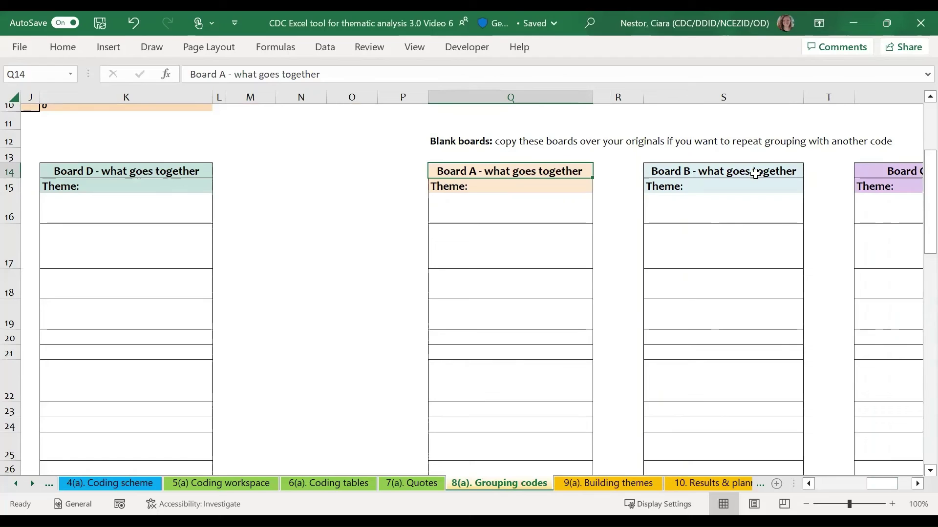
left_click(622, 480)
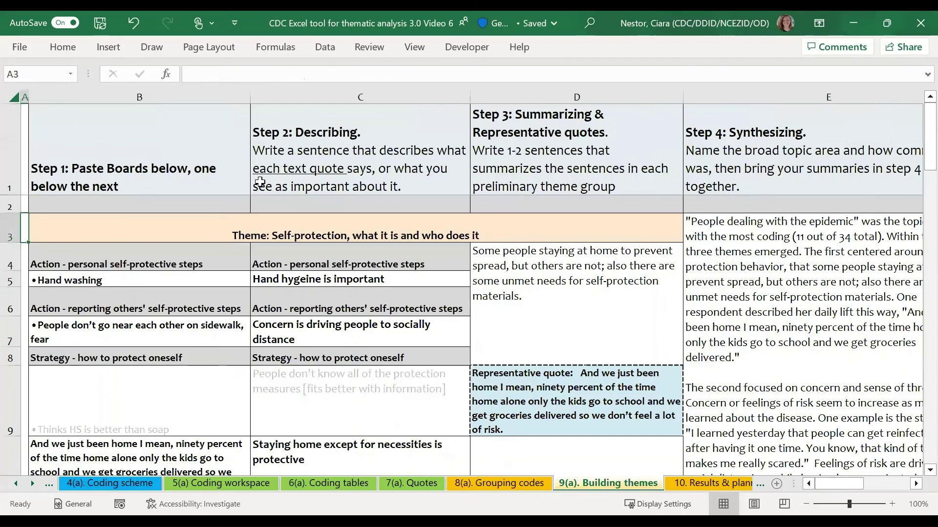
Review the blank thematic analysis template at B29–B30, then go to 10. Results & planning
scroll(264, 215, "down", 5)
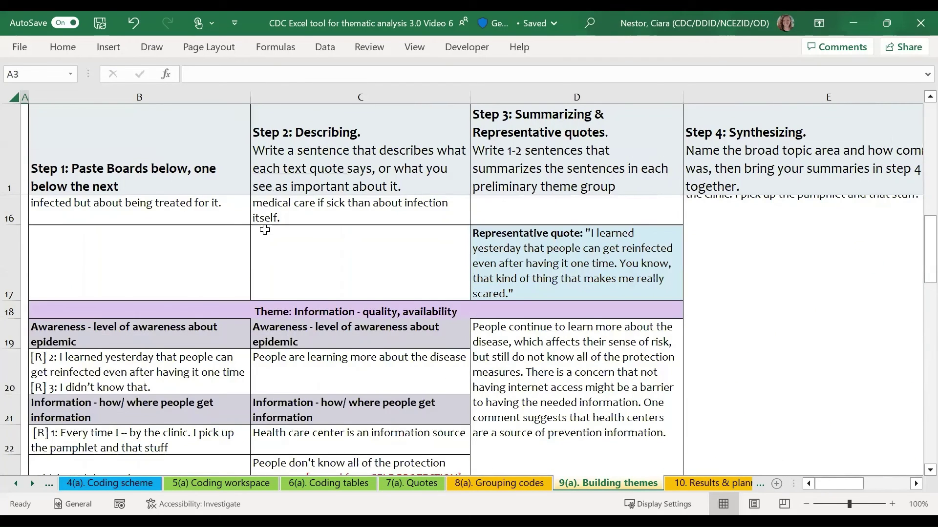
scroll(262, 228, "down", 3)
left_click(203, 290)
left_click(196, 339)
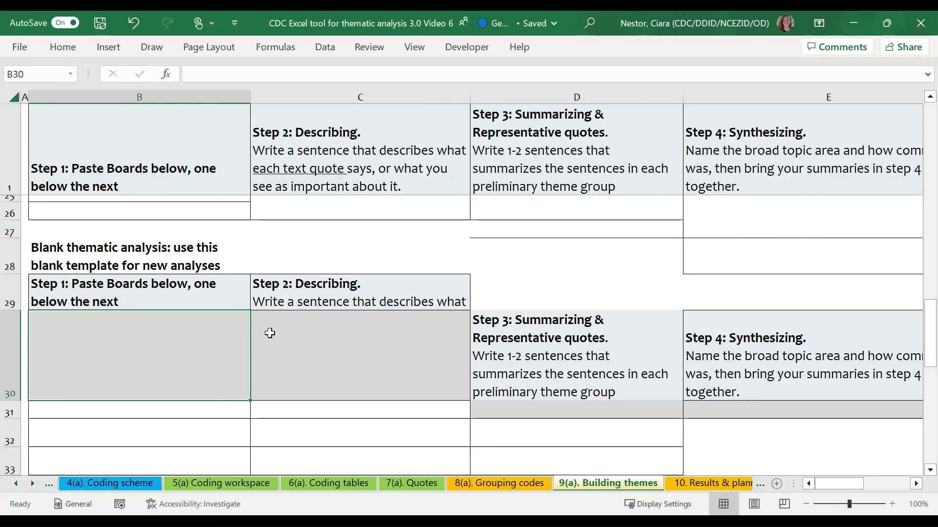
left_click(711, 484)
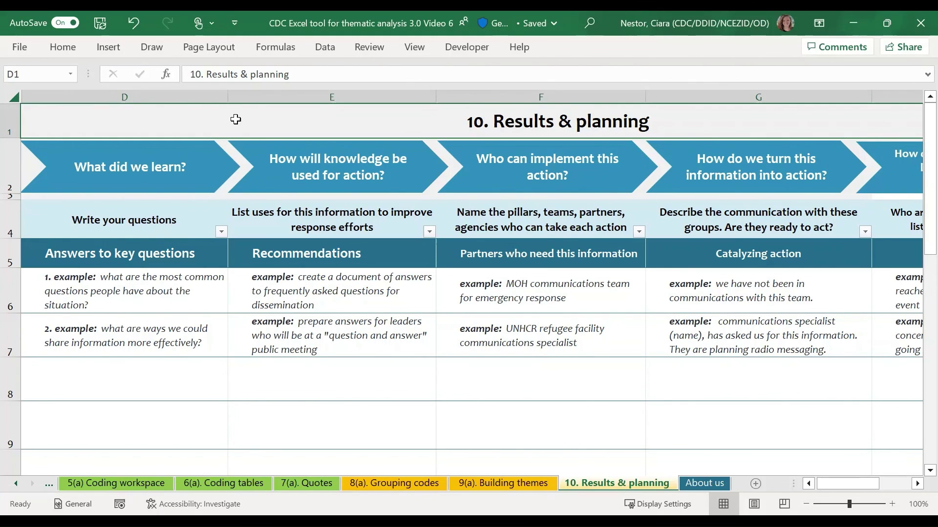
Move to the next sheet, About us, with Ctrl+Page Down
key("ctrl+Page_Down")
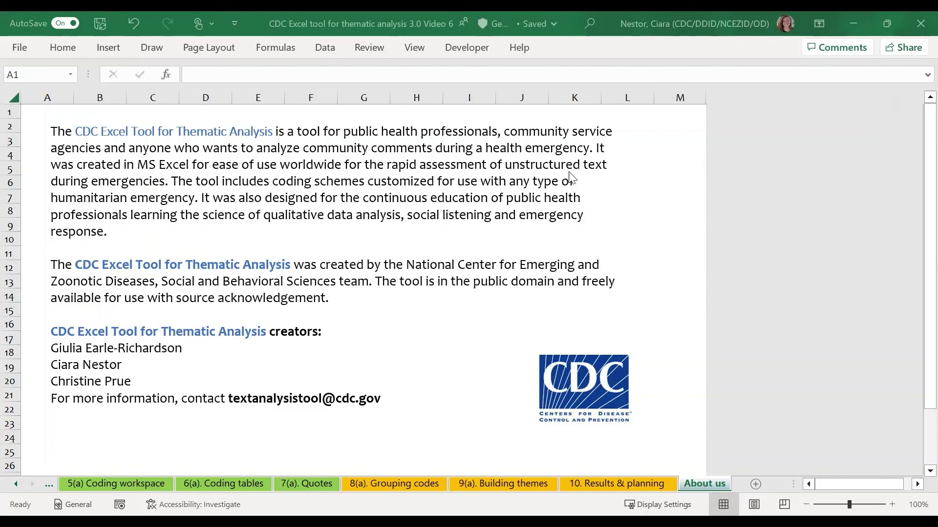
left_click(294, 402)
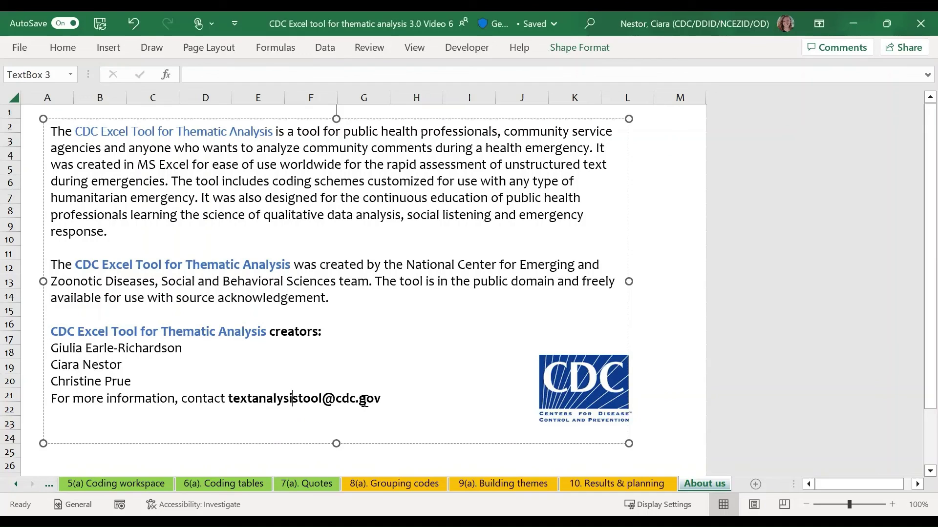
left_click(691, 339)
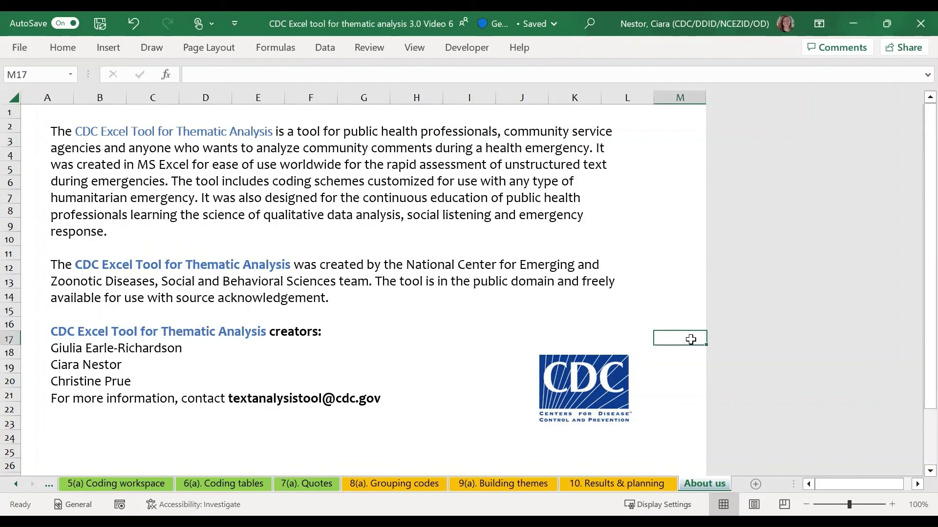